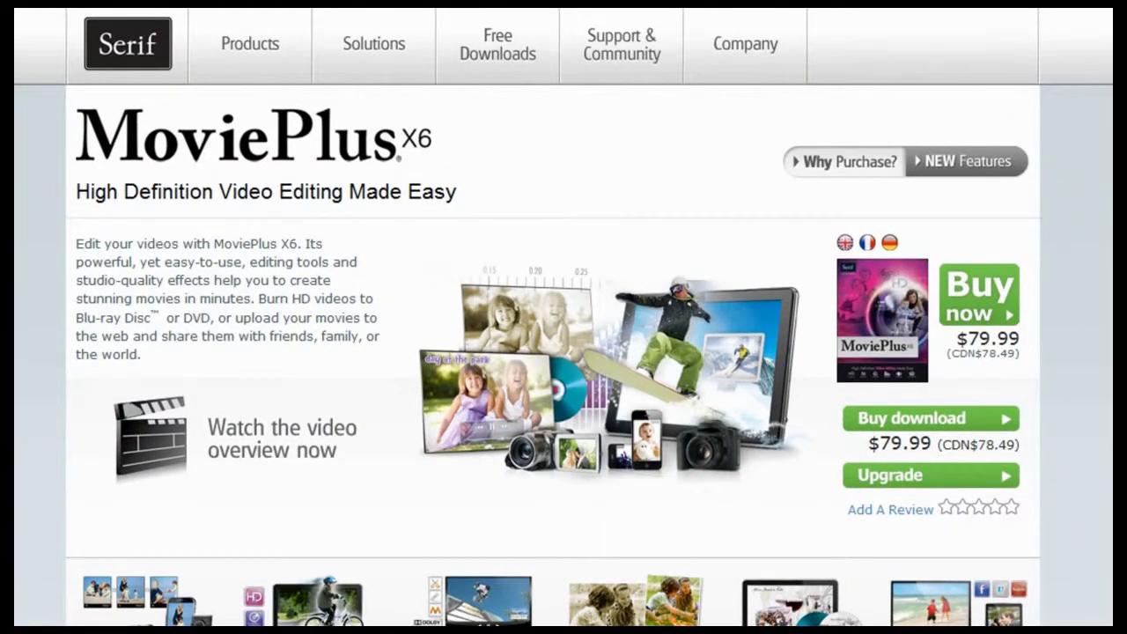
- Open the free MoviePlus Starter Edition page from the Serif site's Free Downloads menu
mouse_move(497, 44)
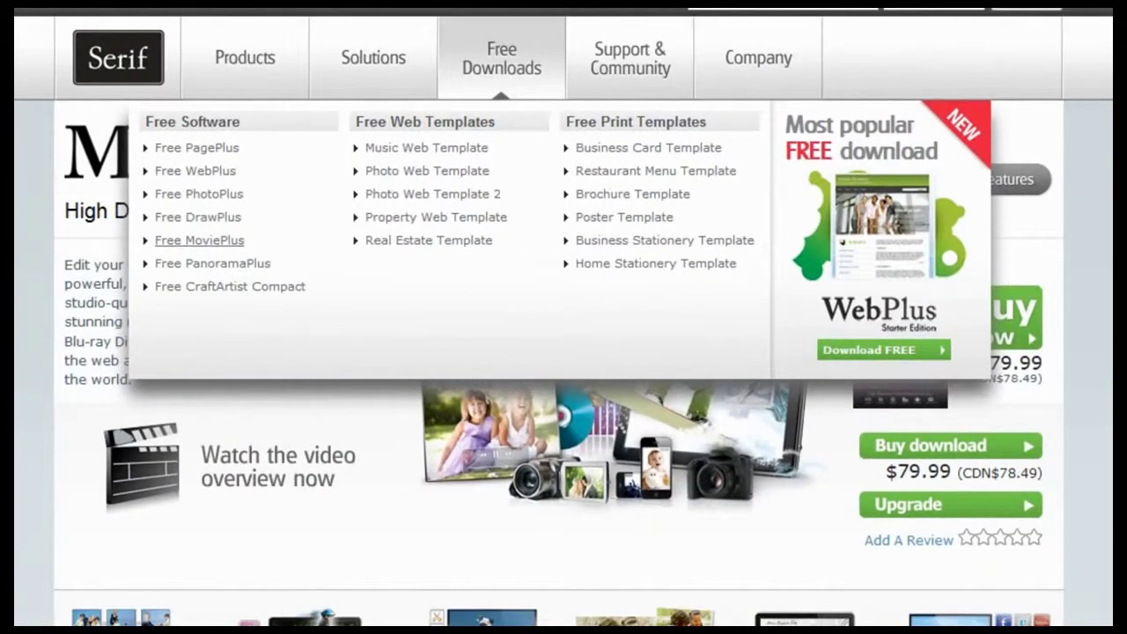
left_click(158, 372)
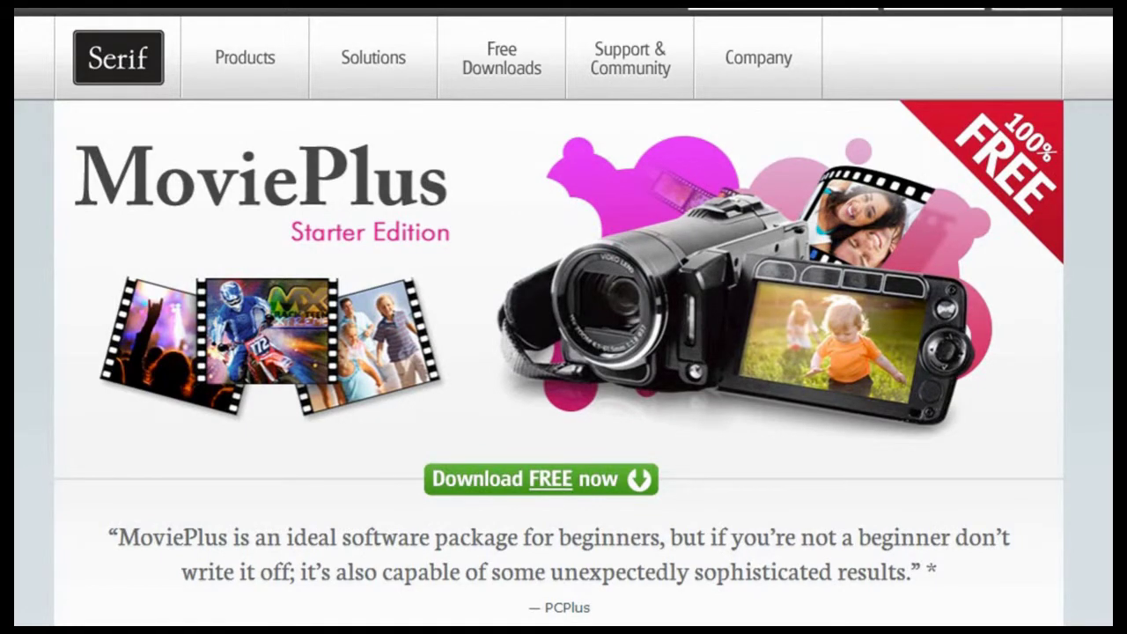
- Scroll down the free MoviePlus Starter Edition download page
scroll(564, 308, "down", 3)
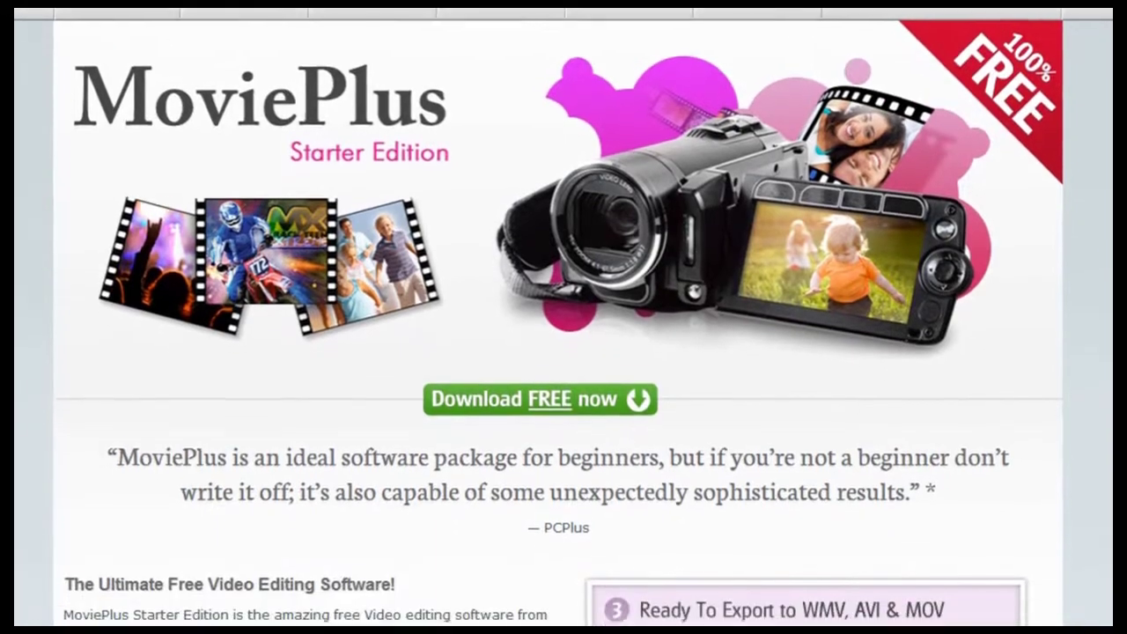
scroll(563, 317, "down", 3)
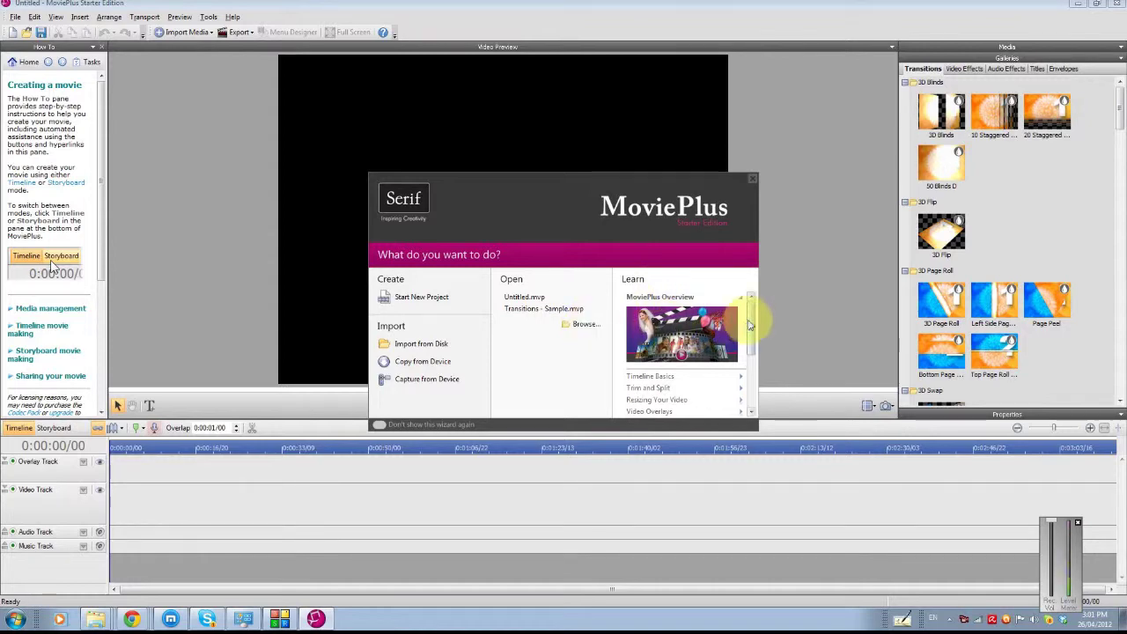
left_click_drag(751, 324, 750, 360)
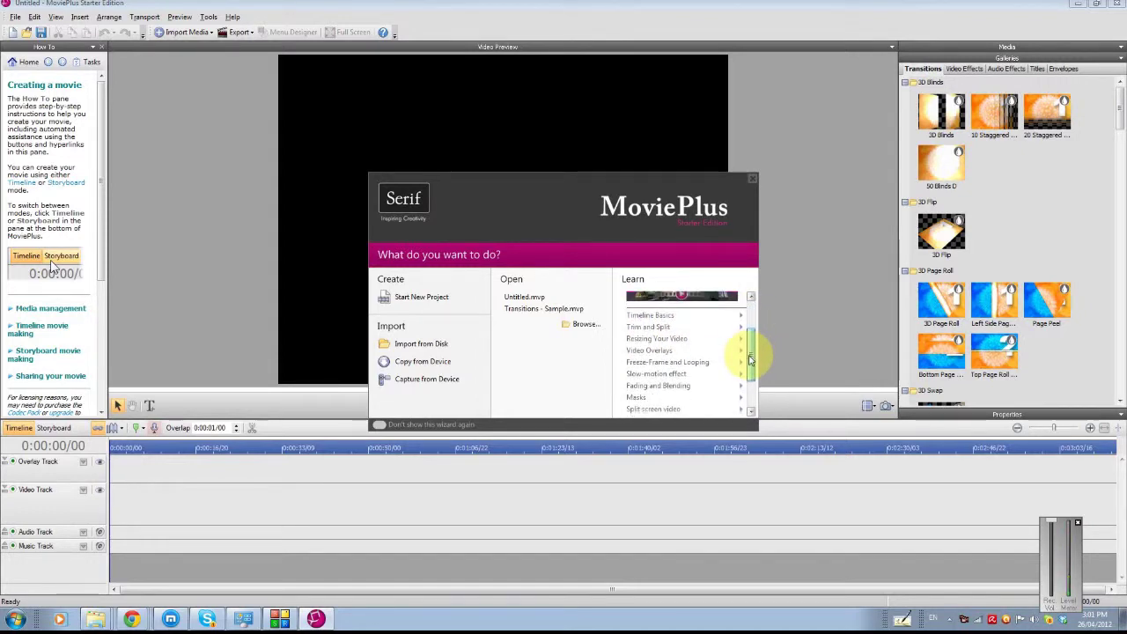
left_click_drag(750, 359, 752, 327)
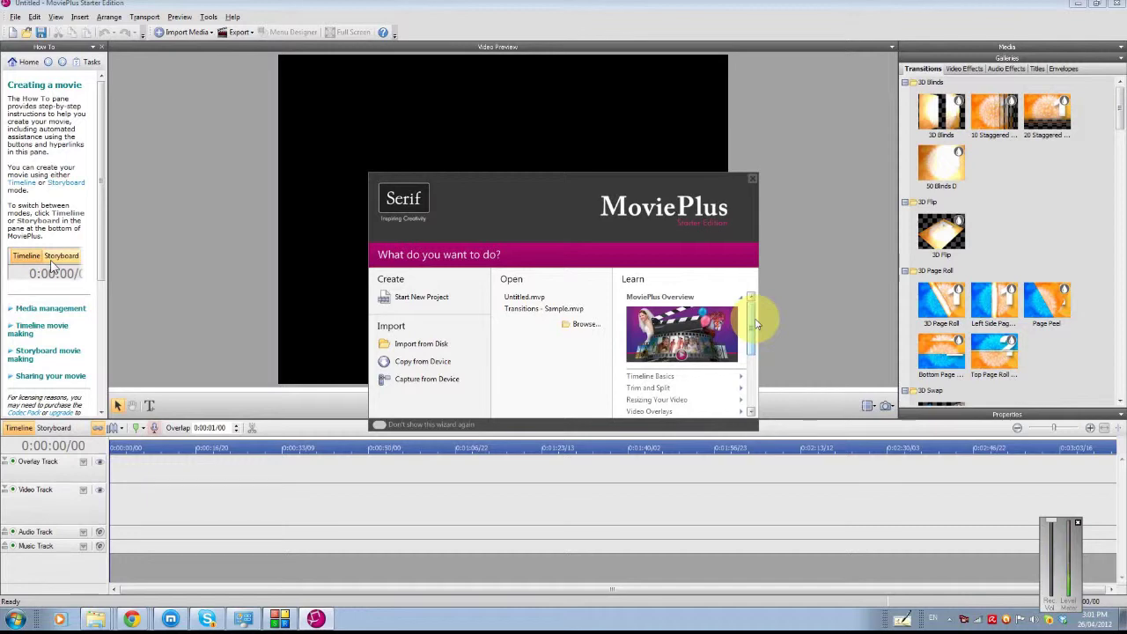
left_click_drag(752, 317, 752, 355)
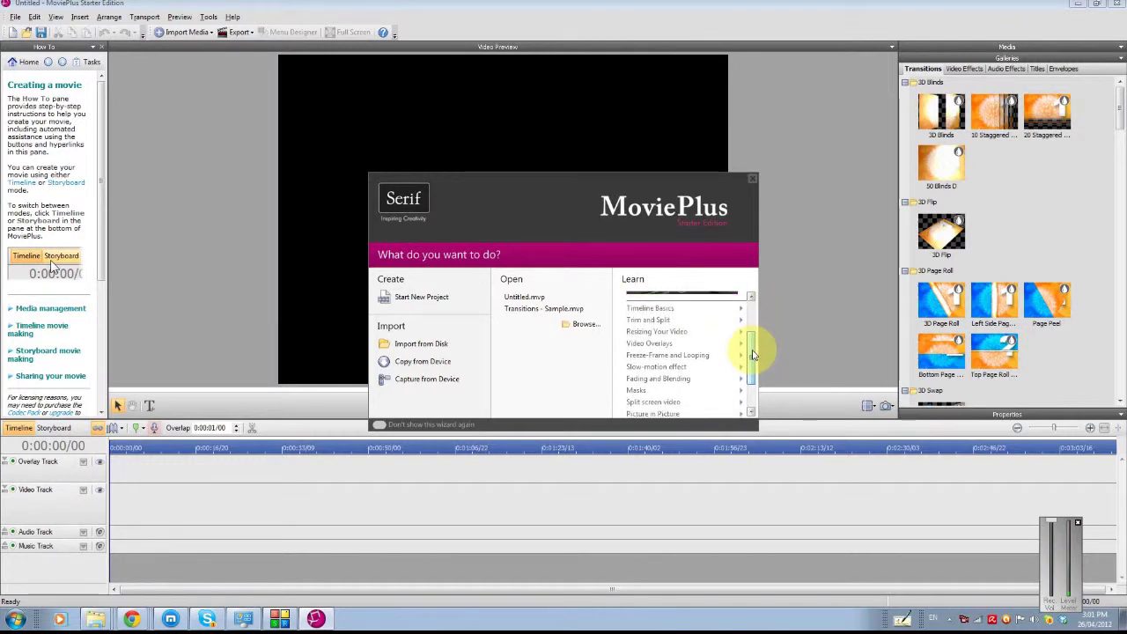
left_click(752, 178)
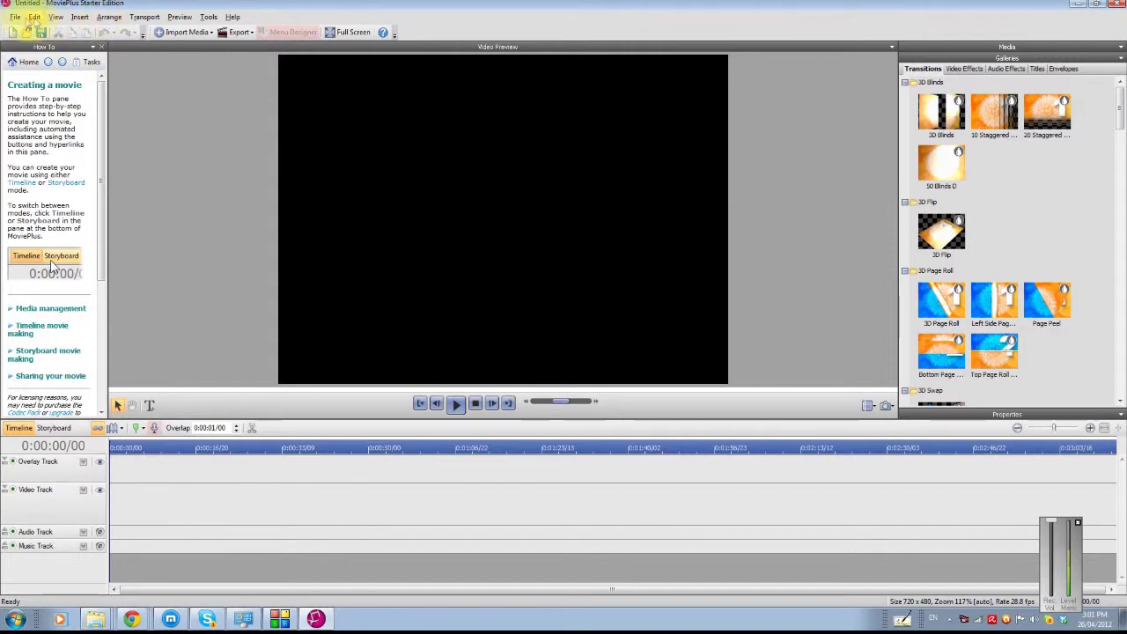
- Look through the program's menus, then switch the side panel to the Media pane
left_click(16, 17)
mouse_move(178, 19)
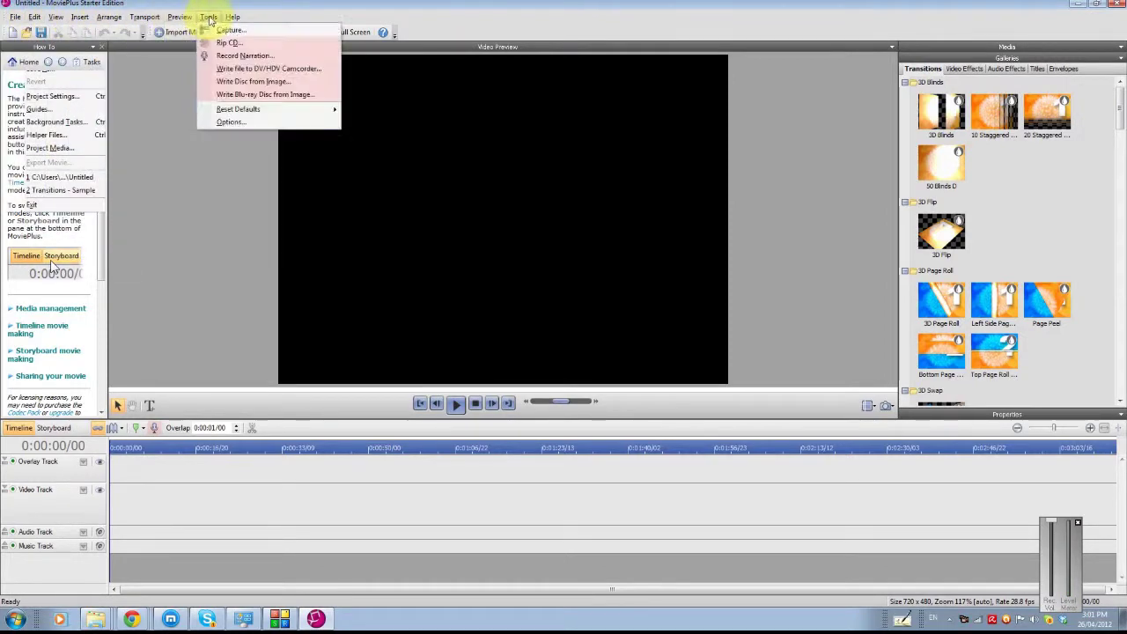
mouse_move(55, 16)
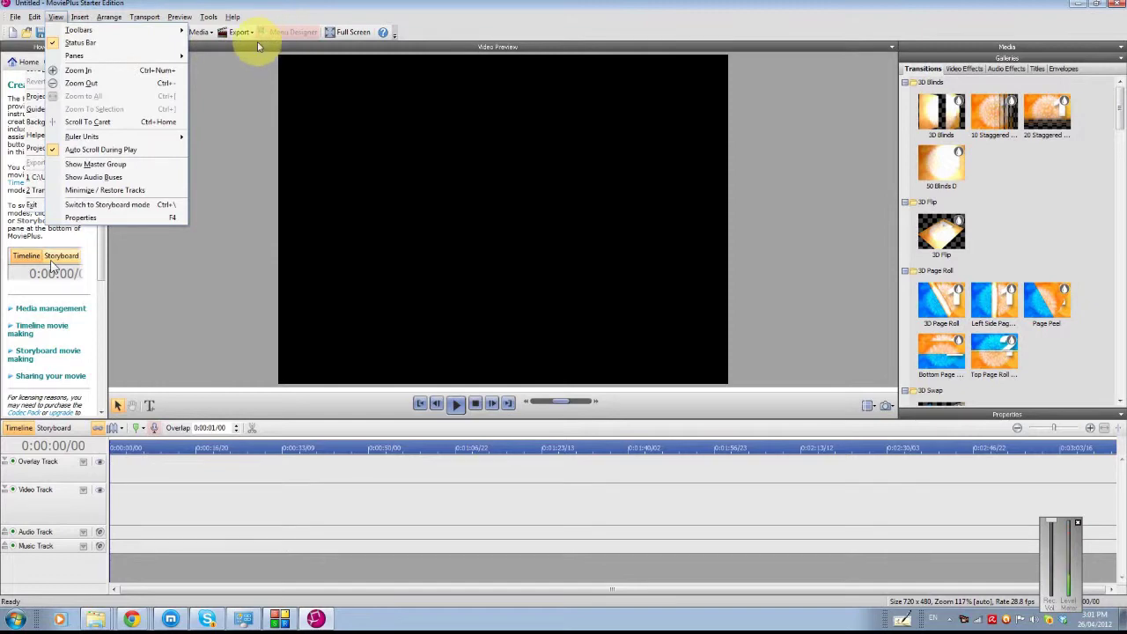
left_click(1021, 47)
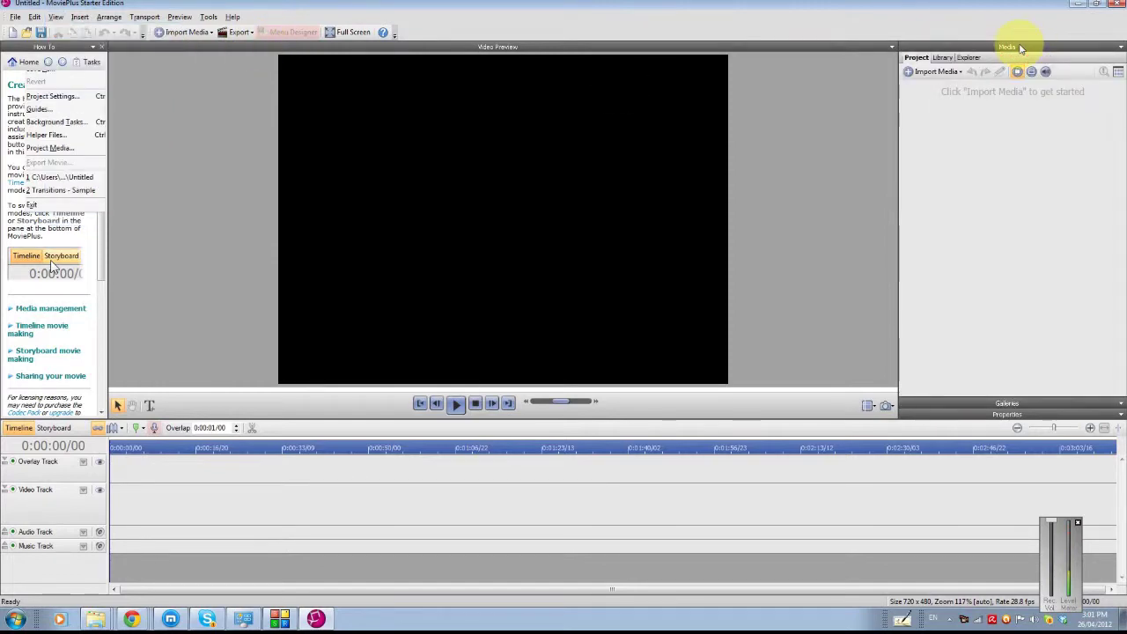
- Browse the Transitions, Video Effects, Audio Effects and Titles galleries
left_click(1000, 403)
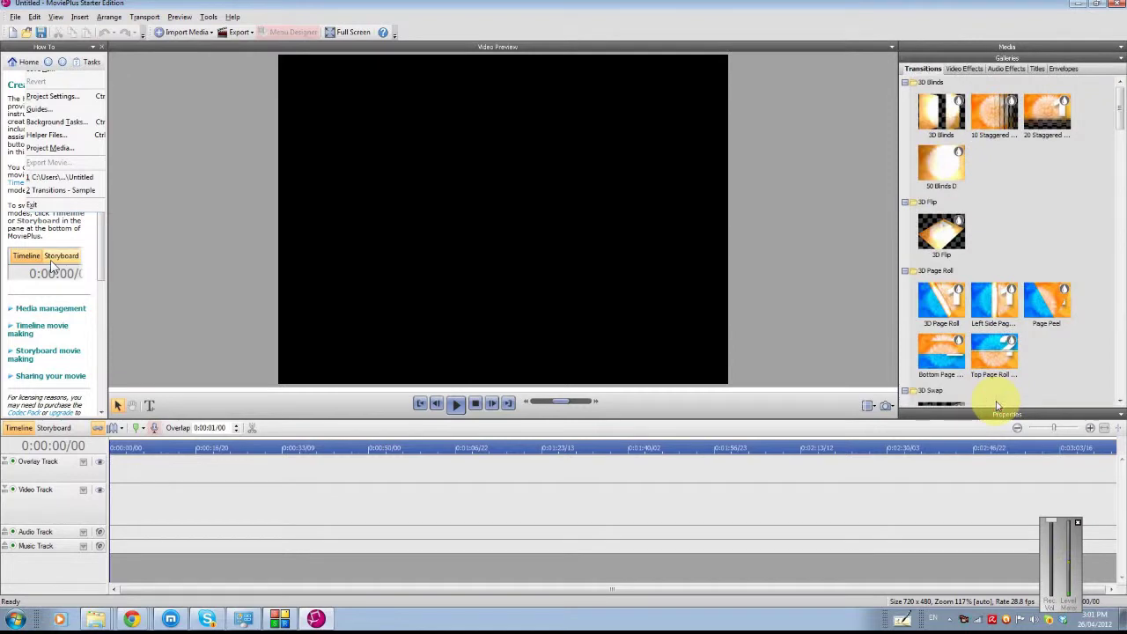
left_click(961, 69)
left_click(1004, 69)
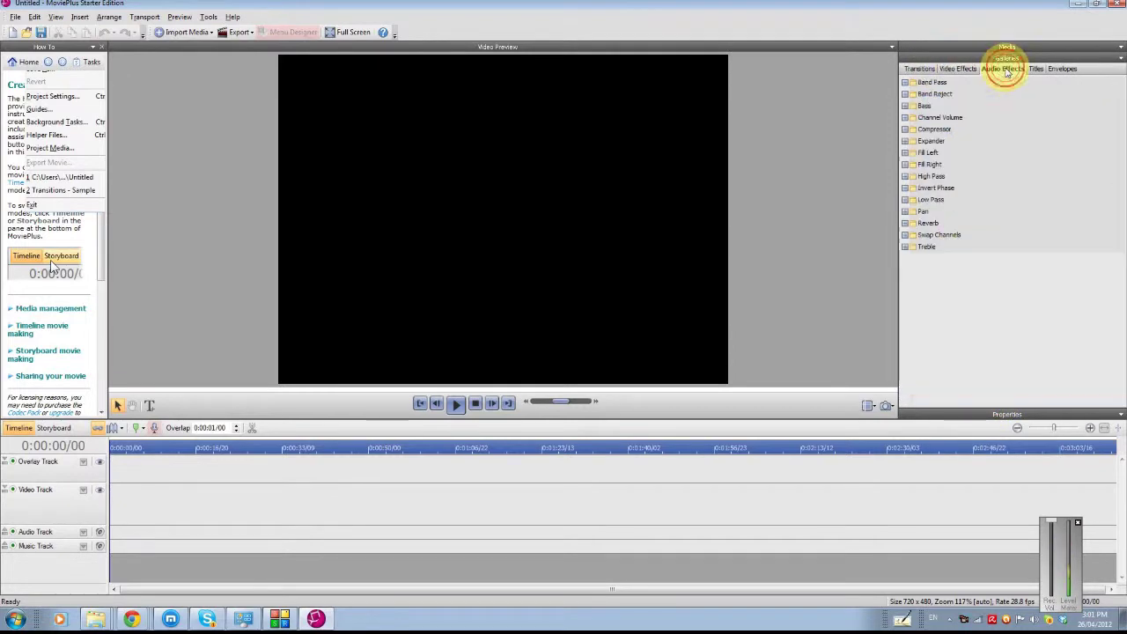
left_click(1036, 69)
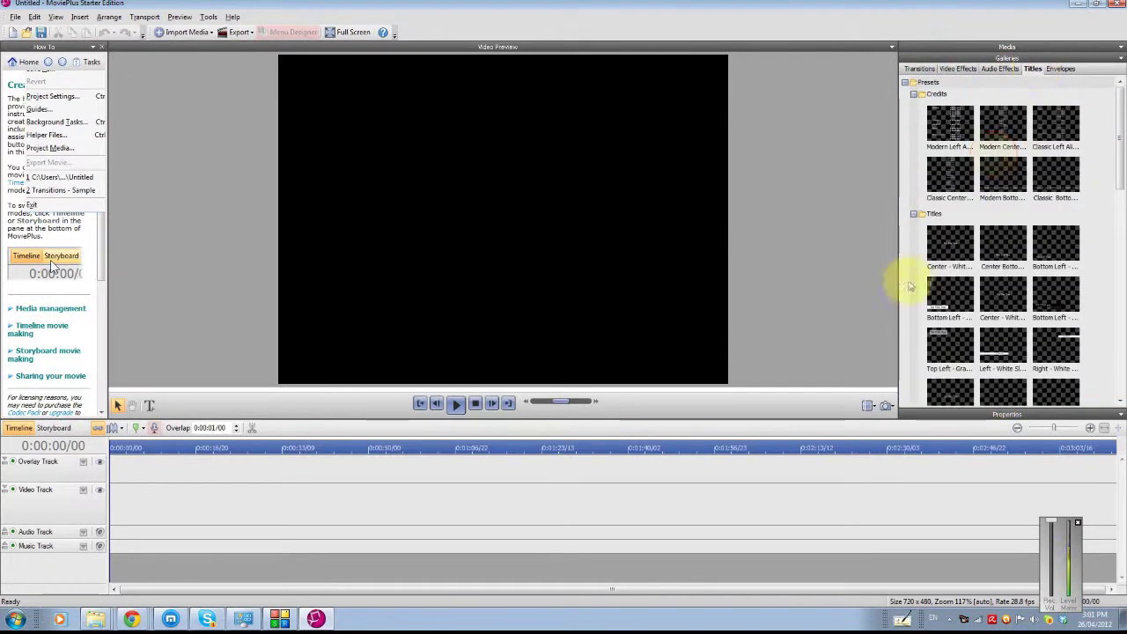
- Collapse the galleries, expand the Media pane and select the Overlay Track
left_click(959, 414)
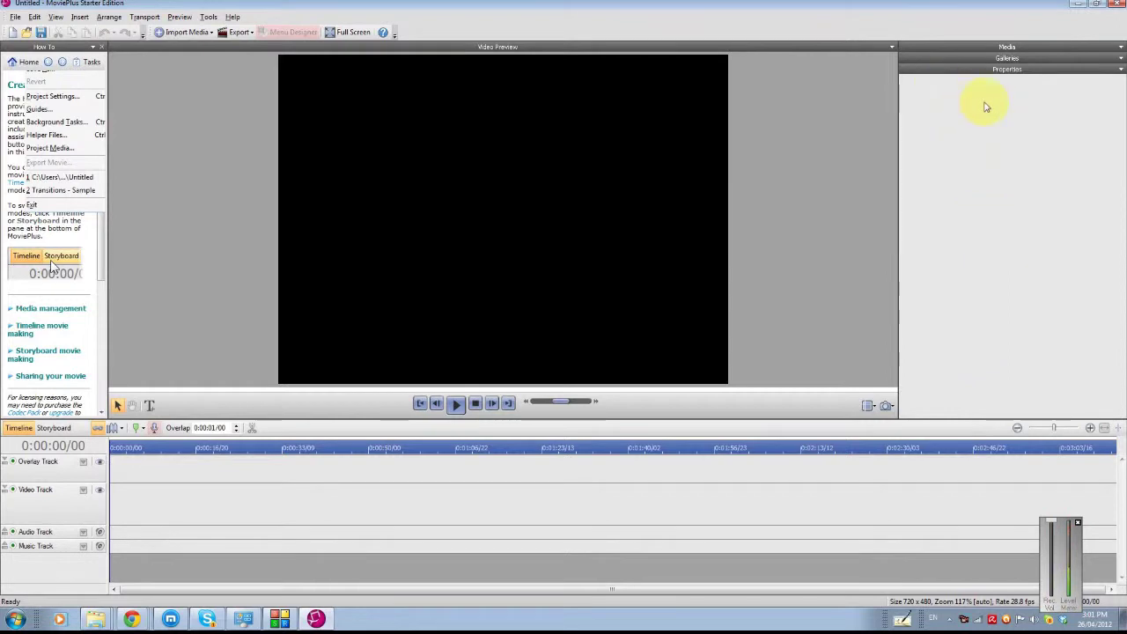
left_click(956, 46)
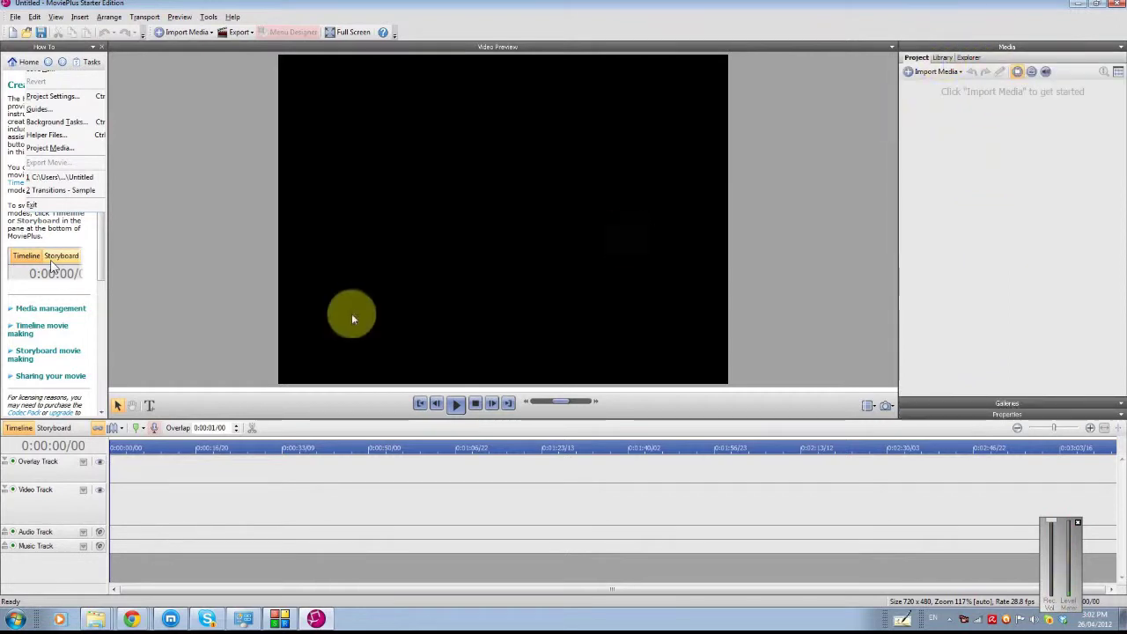
left_click(148, 476)
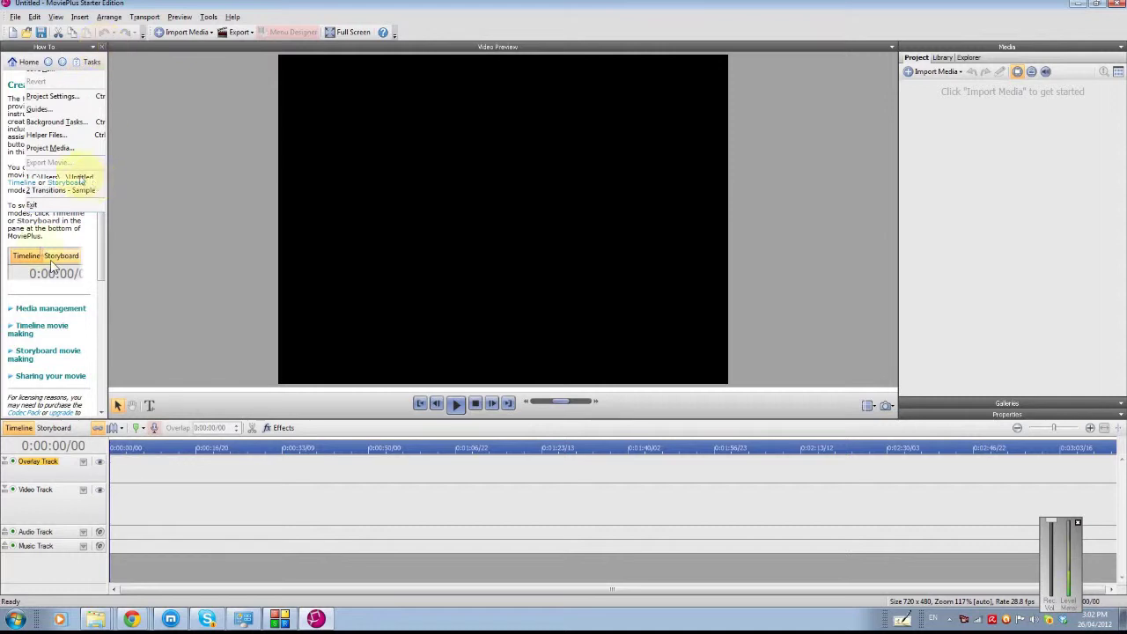
left_click(34, 16)
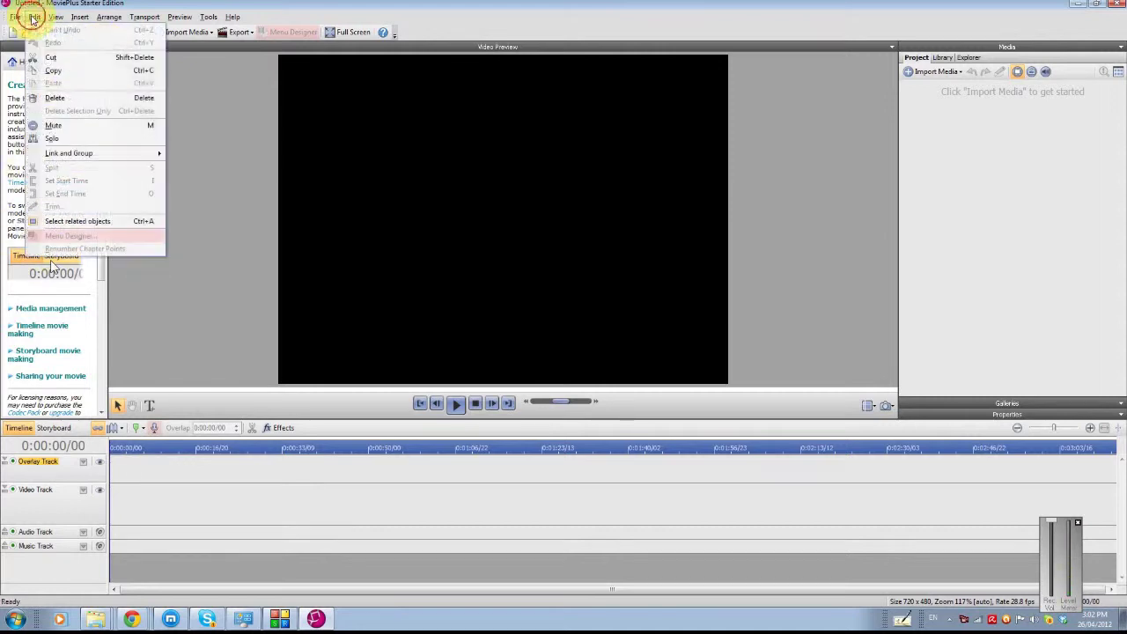
left_click(15, 16)
left_click(15, 17)
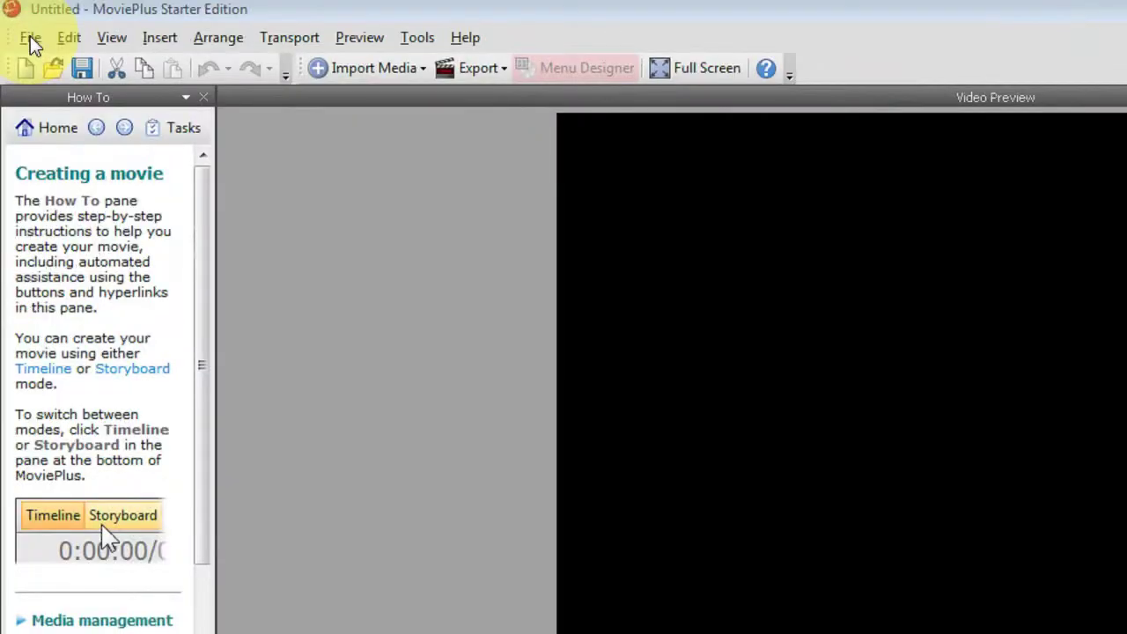
left_click(15, 18)
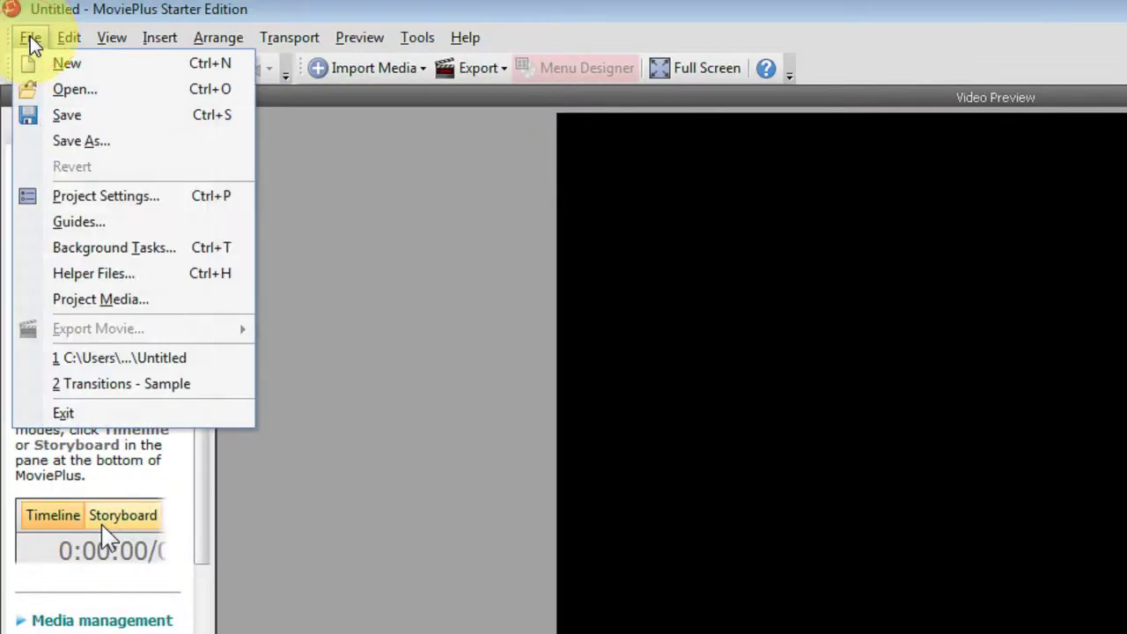
mouse_move(71, 39)
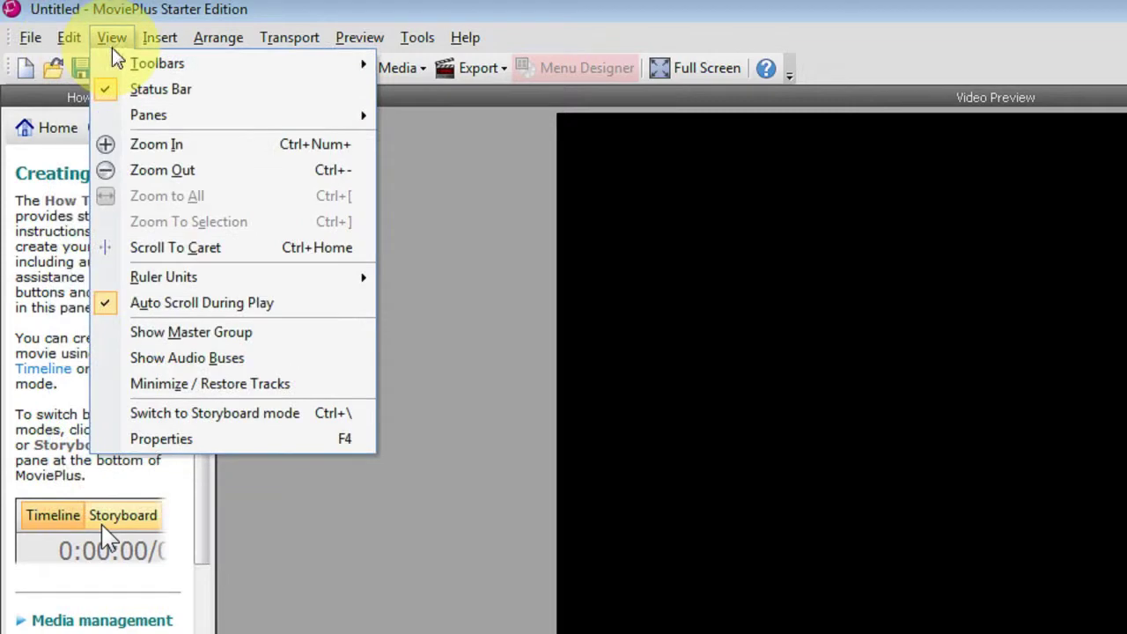
mouse_move(278, 51)
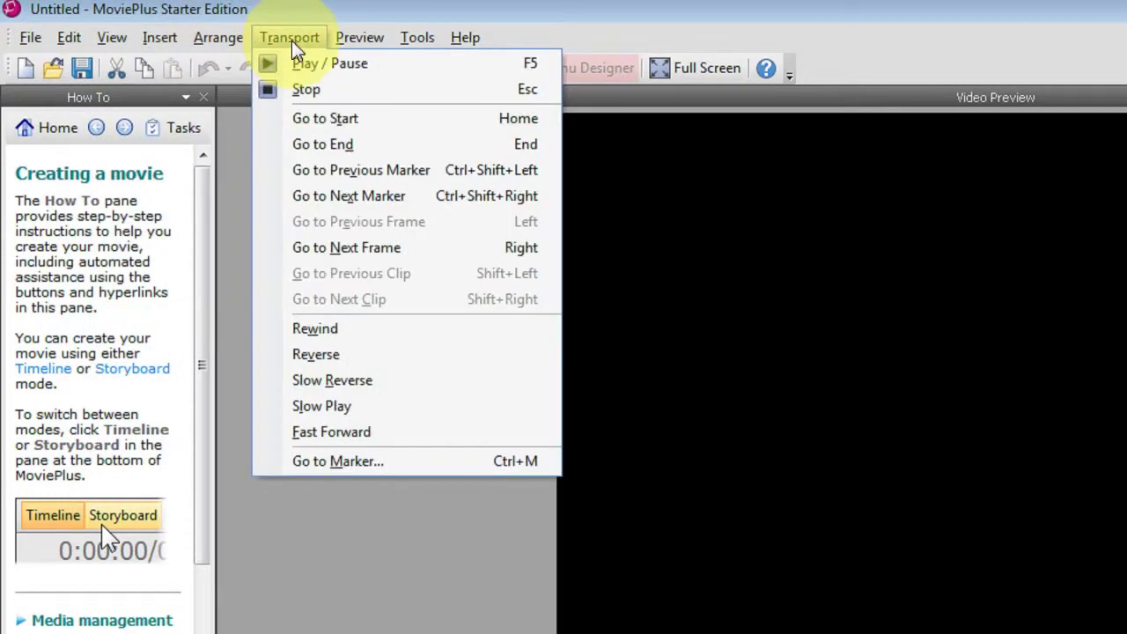
mouse_move(404, 45)
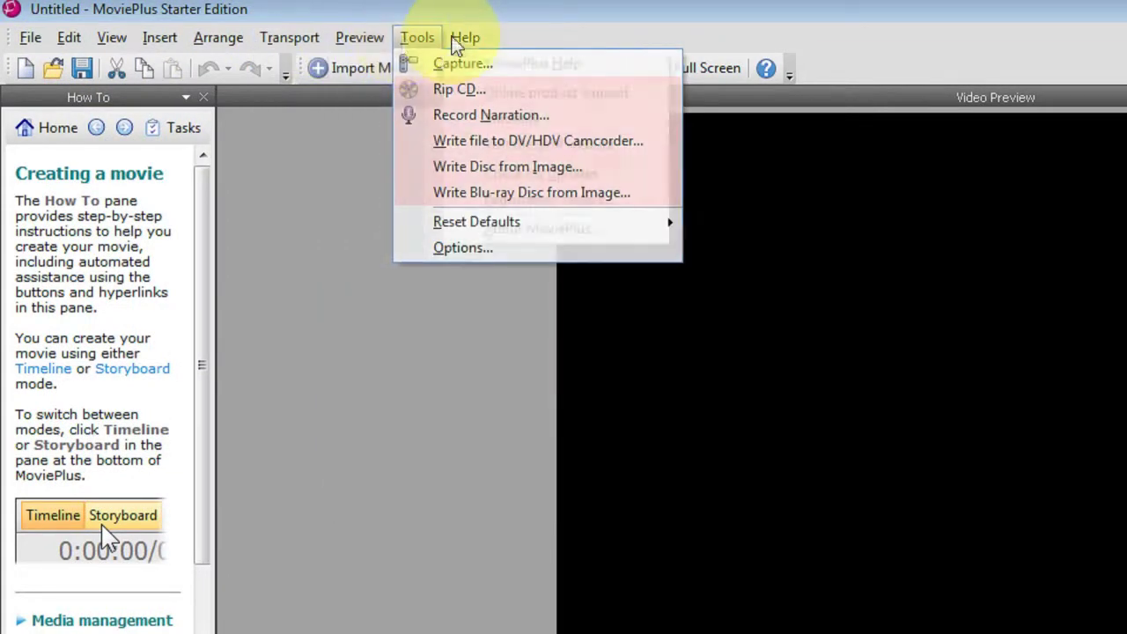
mouse_move(29, 44)
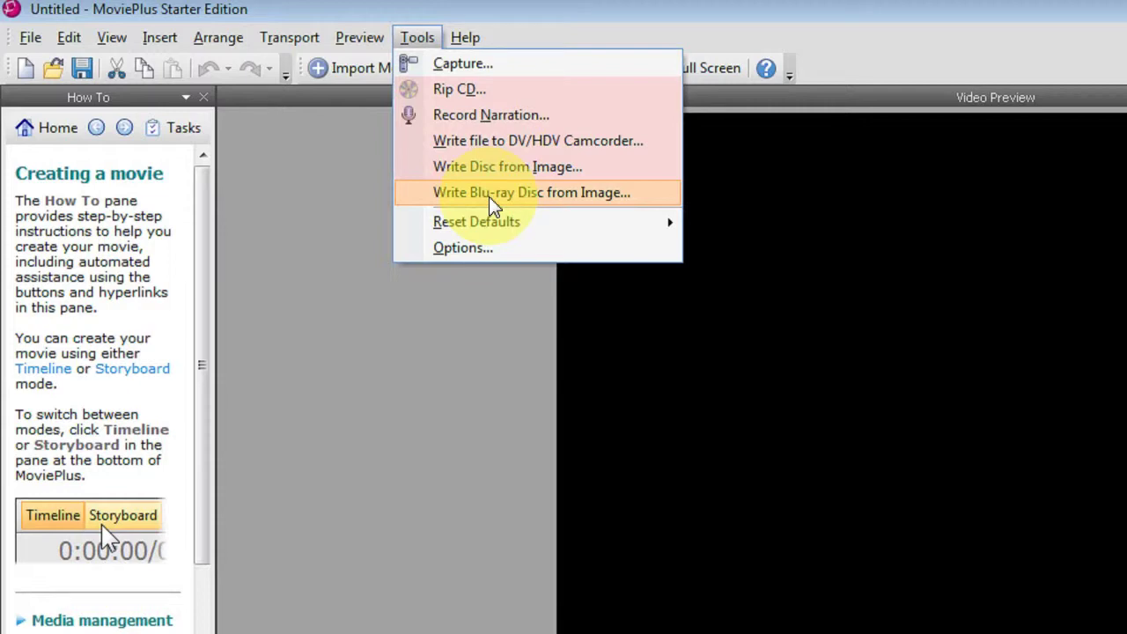
left_click(358, 41)
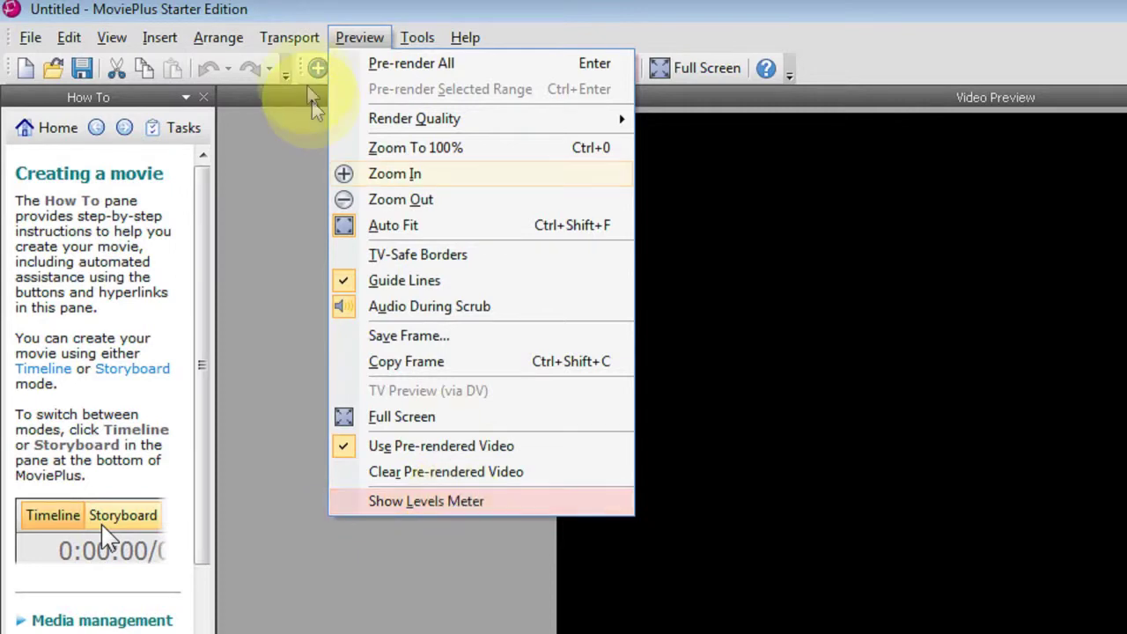
mouse_move(168, 44)
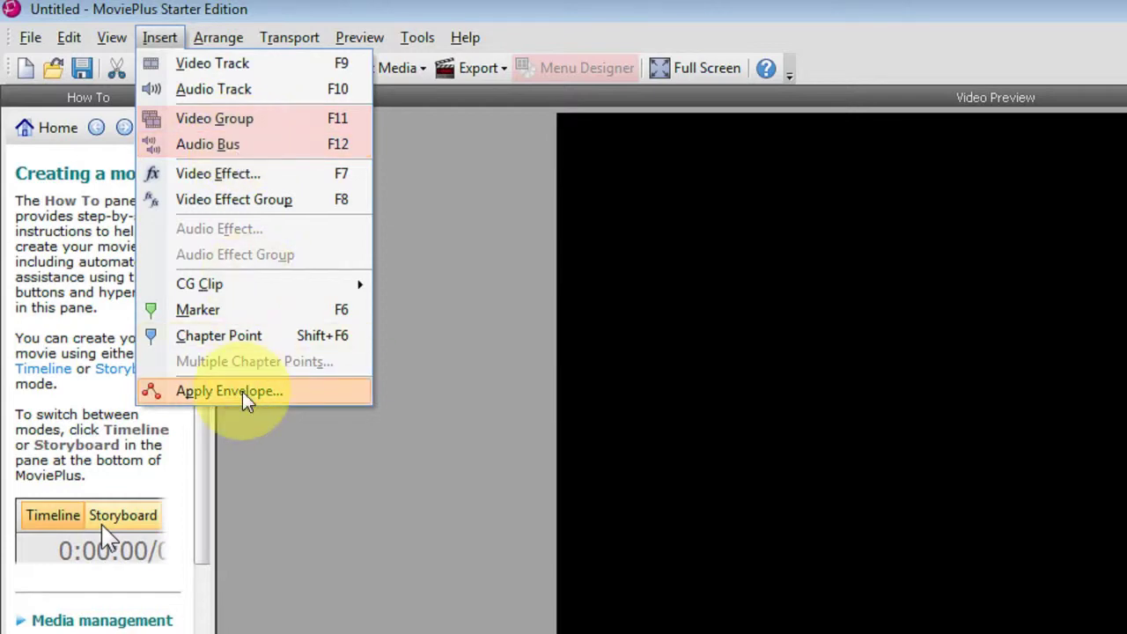
mouse_move(118, 45)
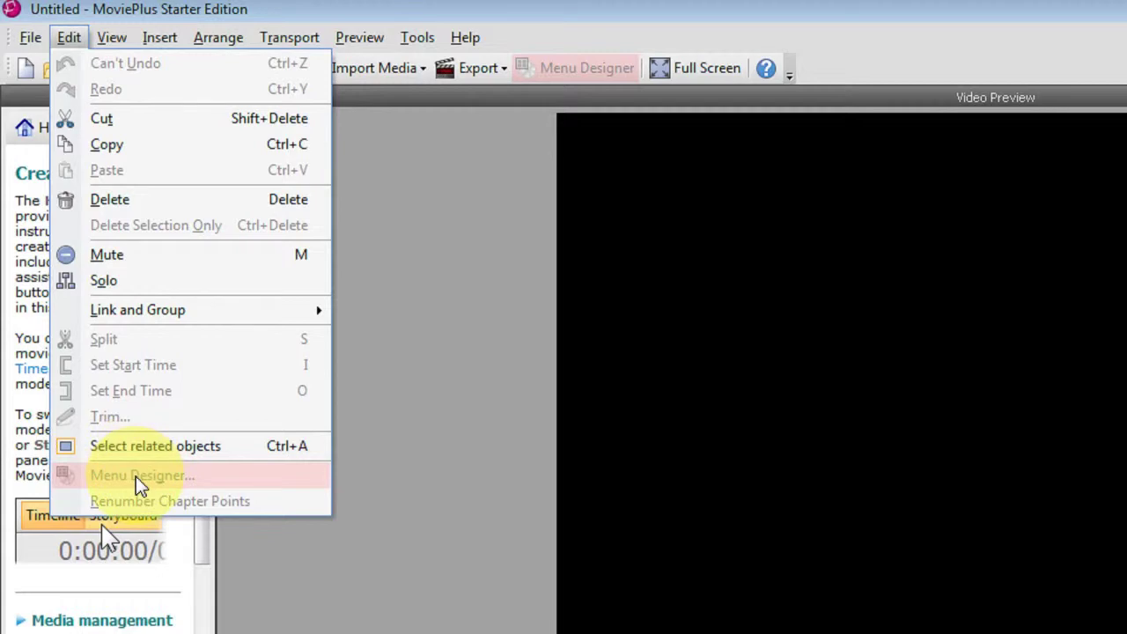
- Switch the media panel to the sample Library from the Import Media options
left_click(26, 42)
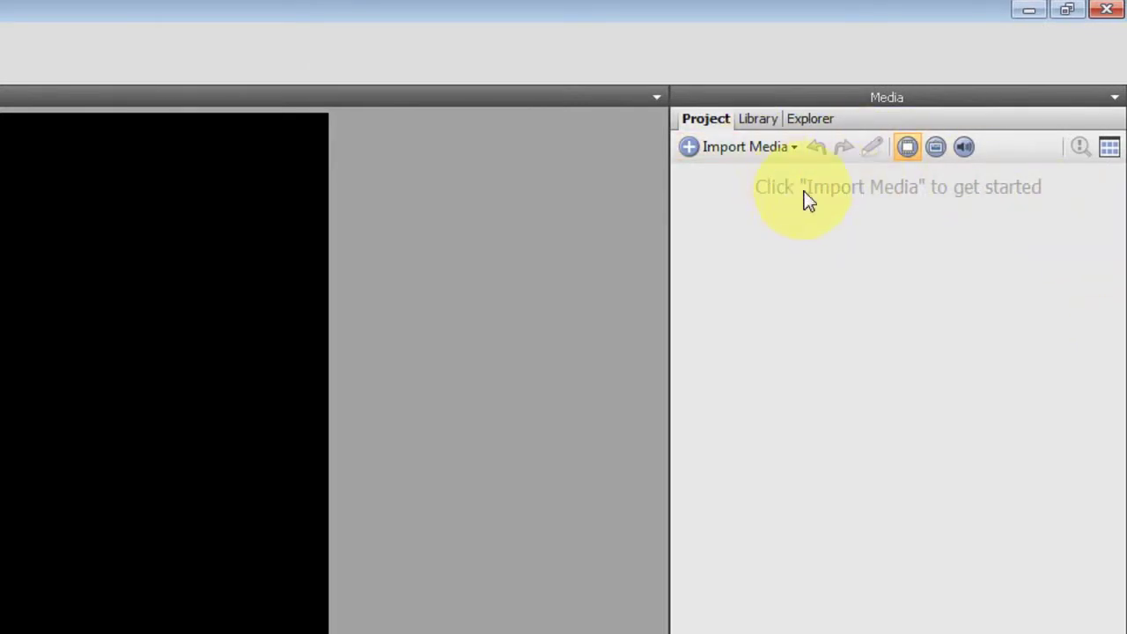
left_click(786, 149)
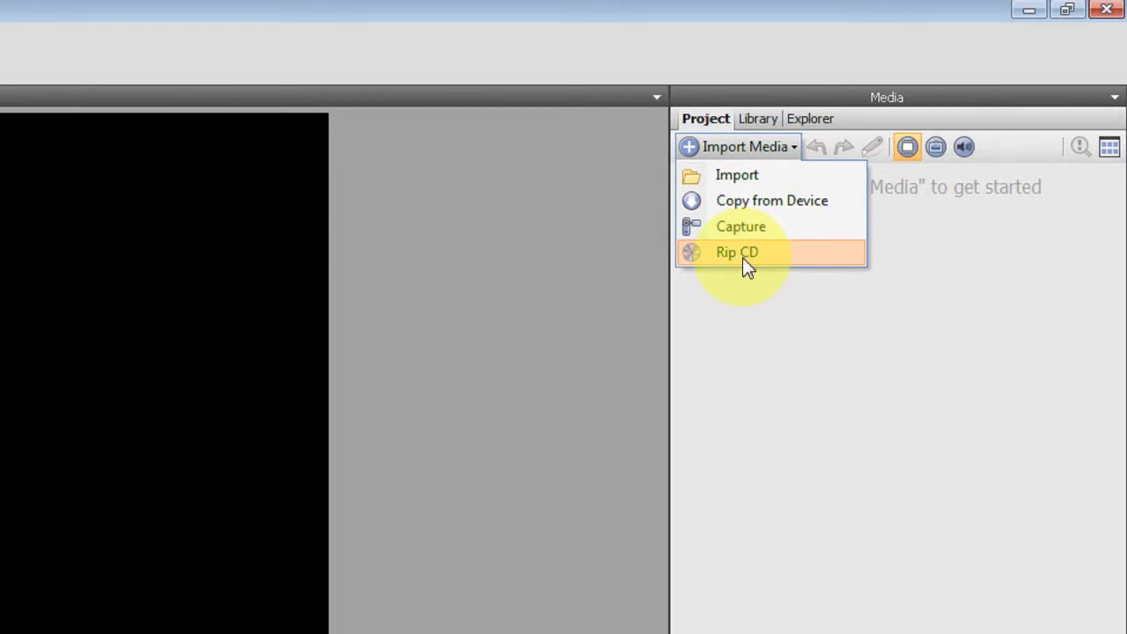
left_click(754, 124)
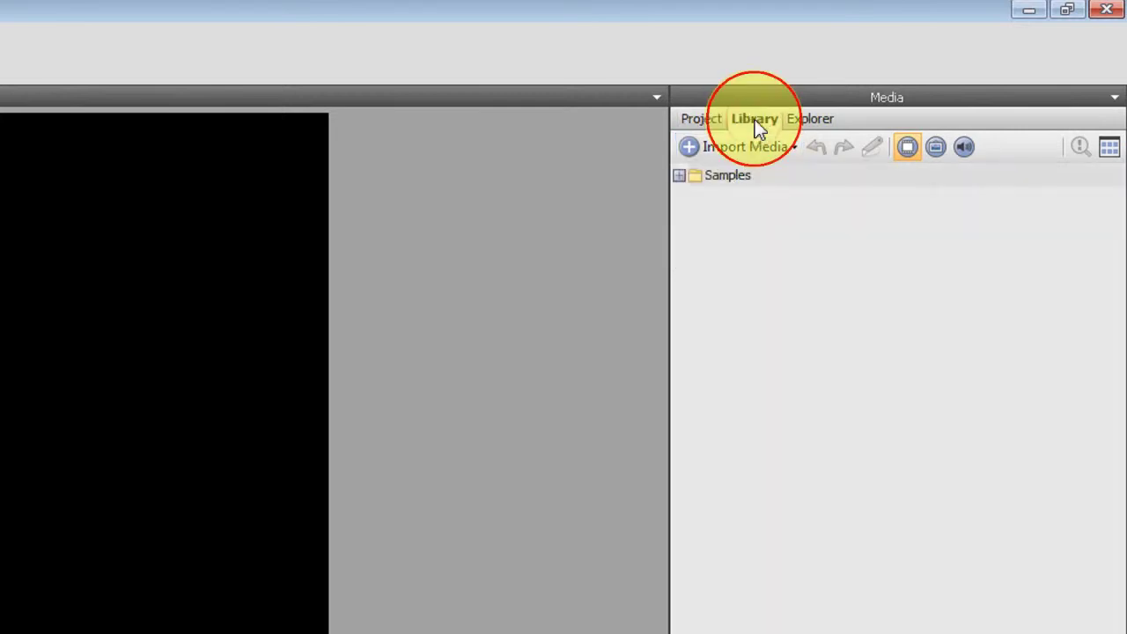
- Expand the Samples, Quickshapes, Fills, Tutorials Workspace, Audio and Masks folders, then select Quickshapes
left_click(680, 176)
left_click(694, 199)
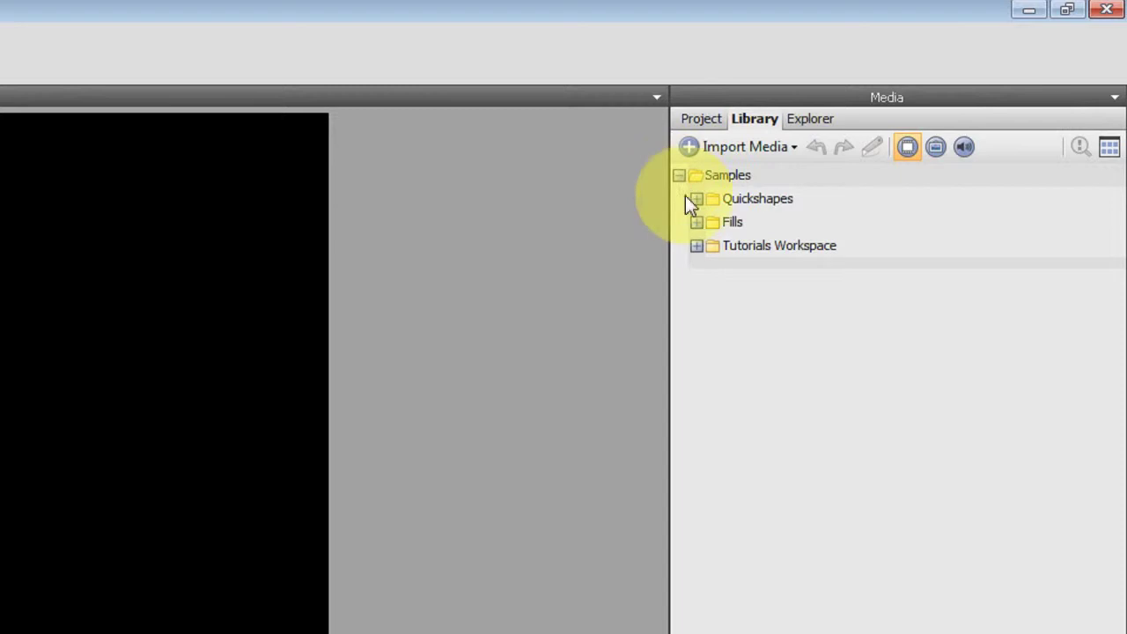
left_click(697, 222)
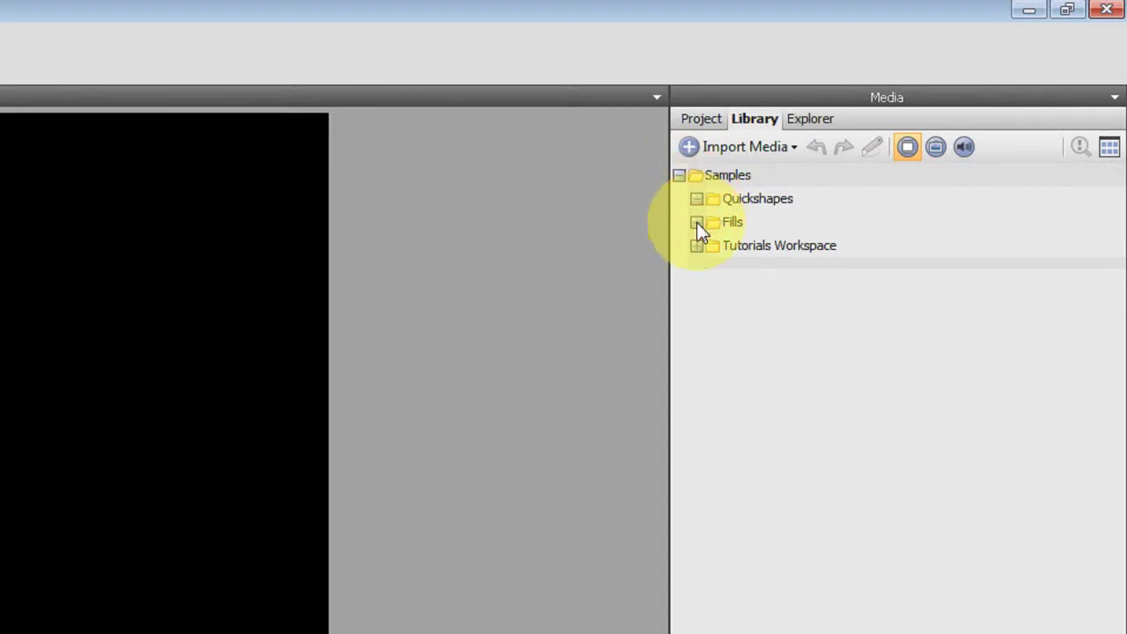
left_click(696, 246)
left_click(717, 270)
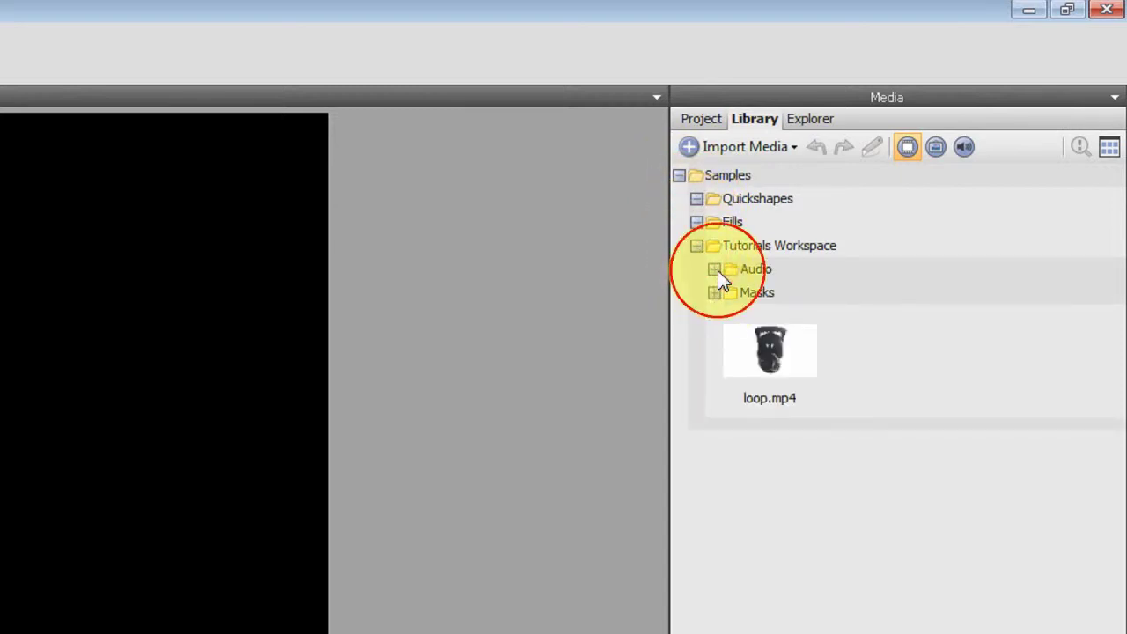
left_click(712, 295)
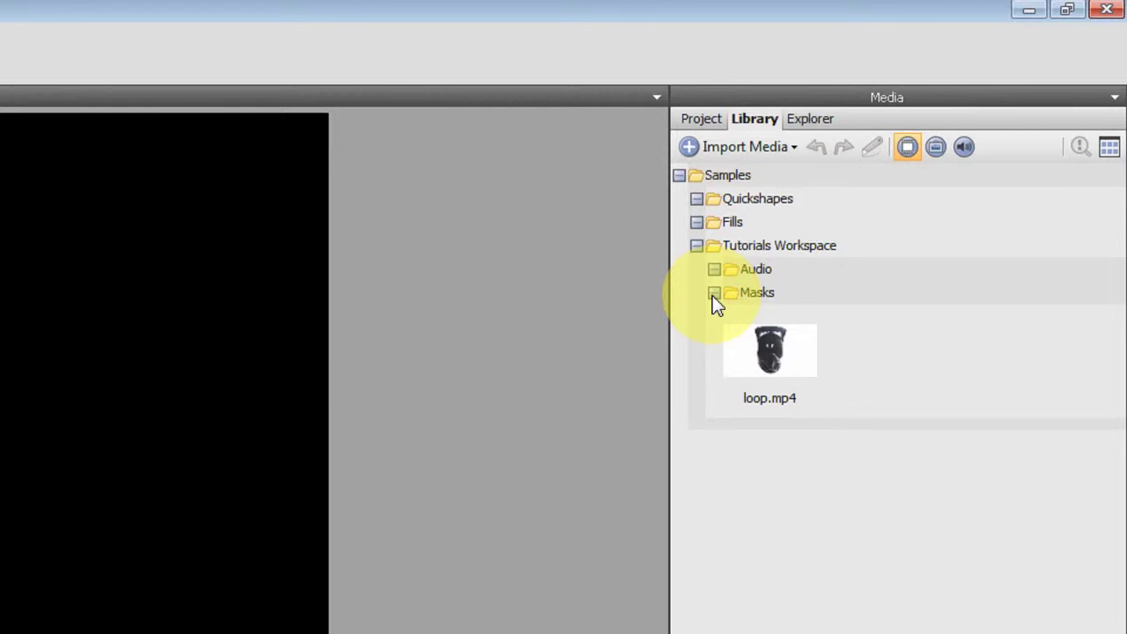
left_click(713, 200)
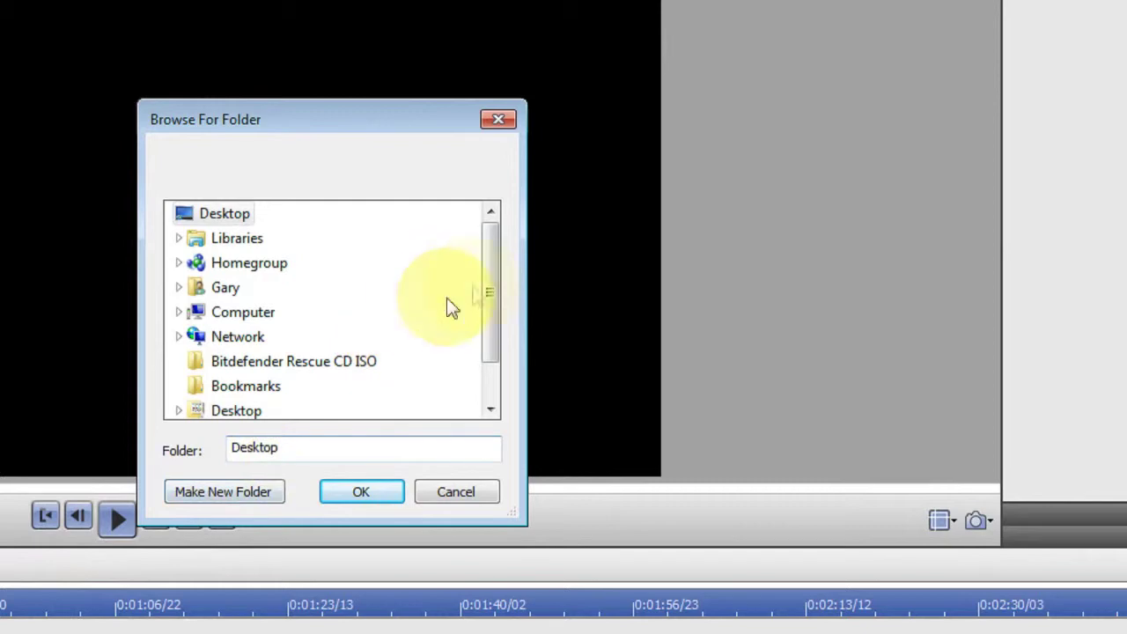
- Cancel Browse For Folder without choosing a folder and open the Galleries panel
left_click_drag(491, 289, 490, 238)
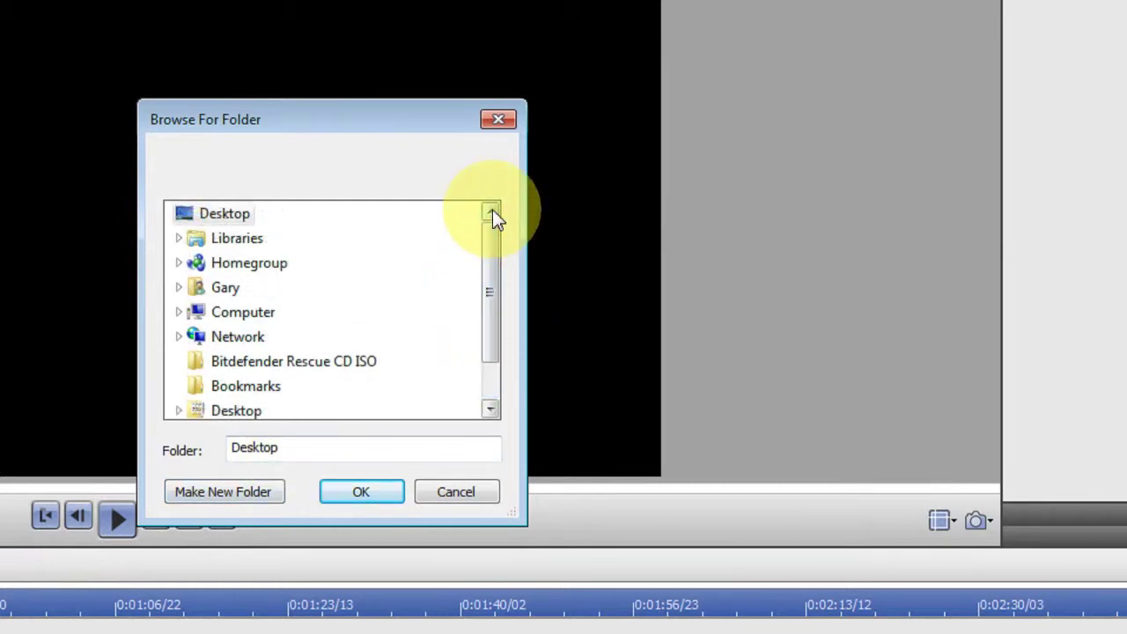
left_click(454, 493)
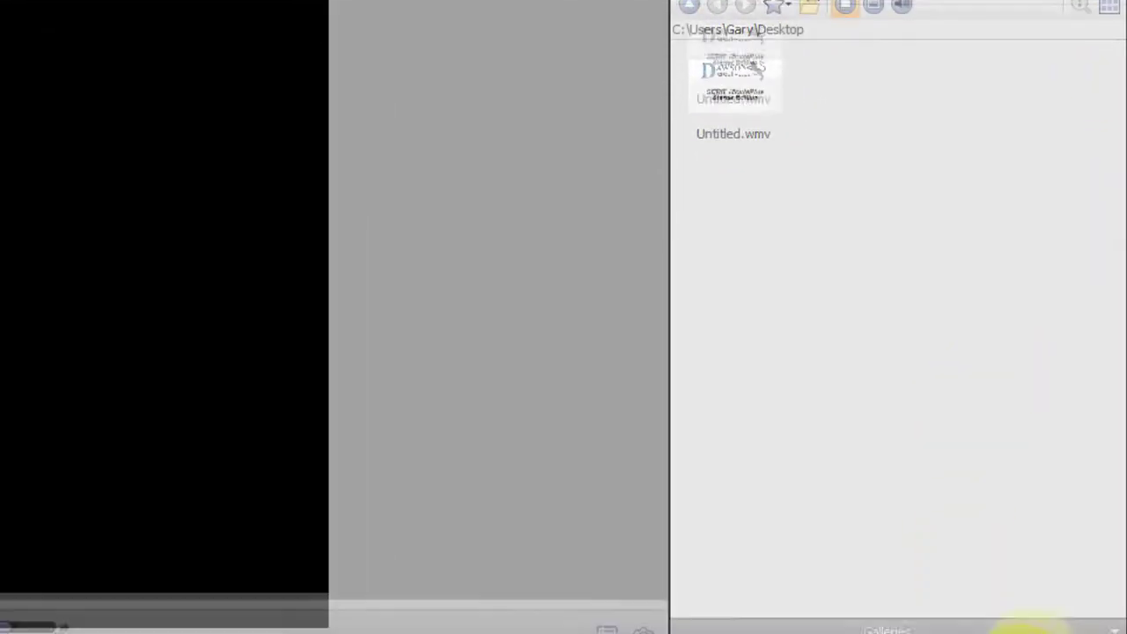
left_click(960, 553)
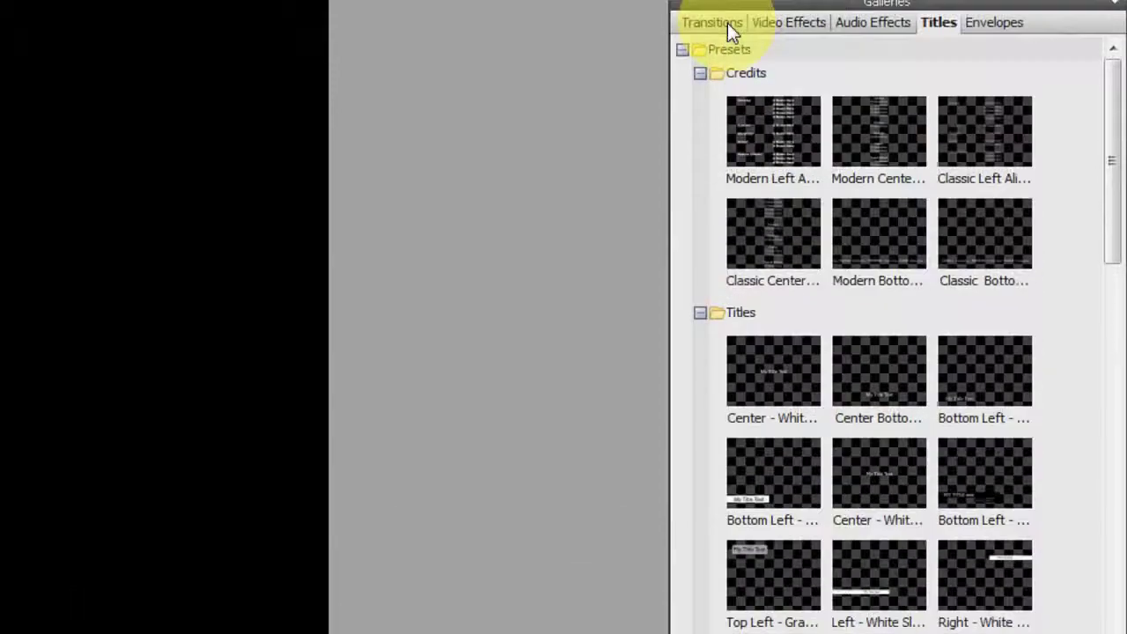
- Browse the Transitions, Video Effects, Audio Effects, Titles and Envelopes galleries in turn
left_click(727, 23)
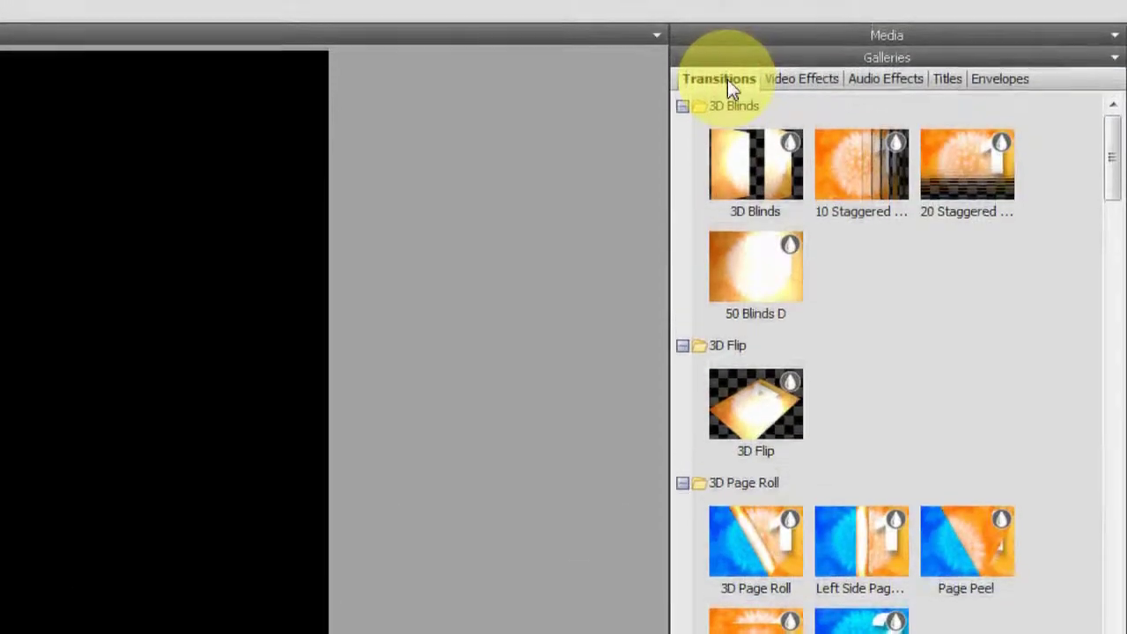
left_click(801, 88)
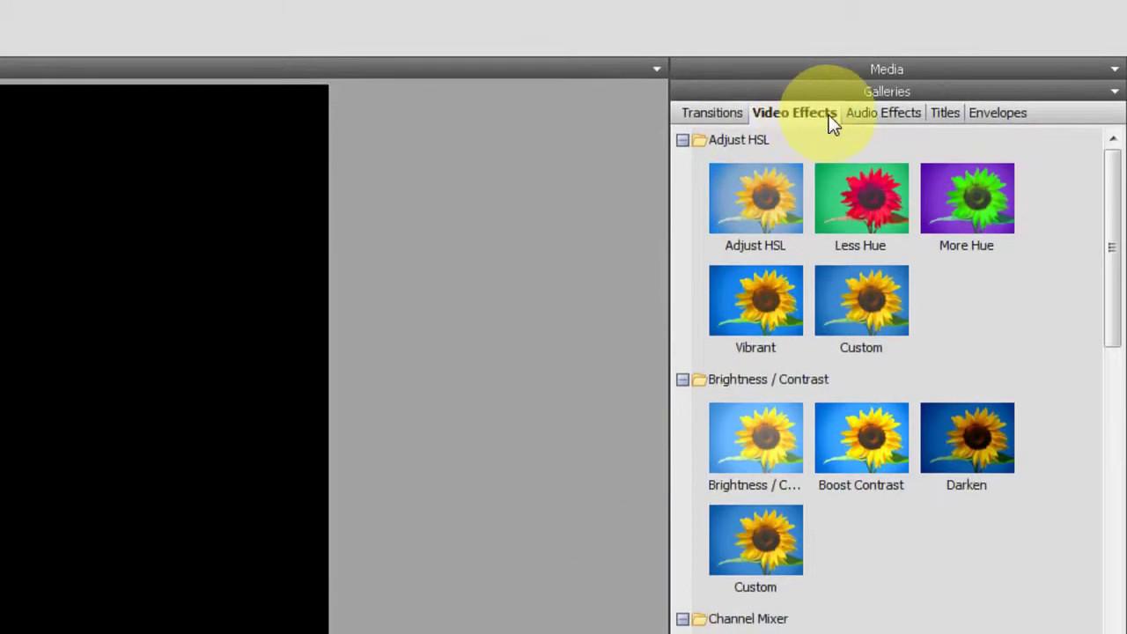
left_click(858, 89)
left_click(938, 115)
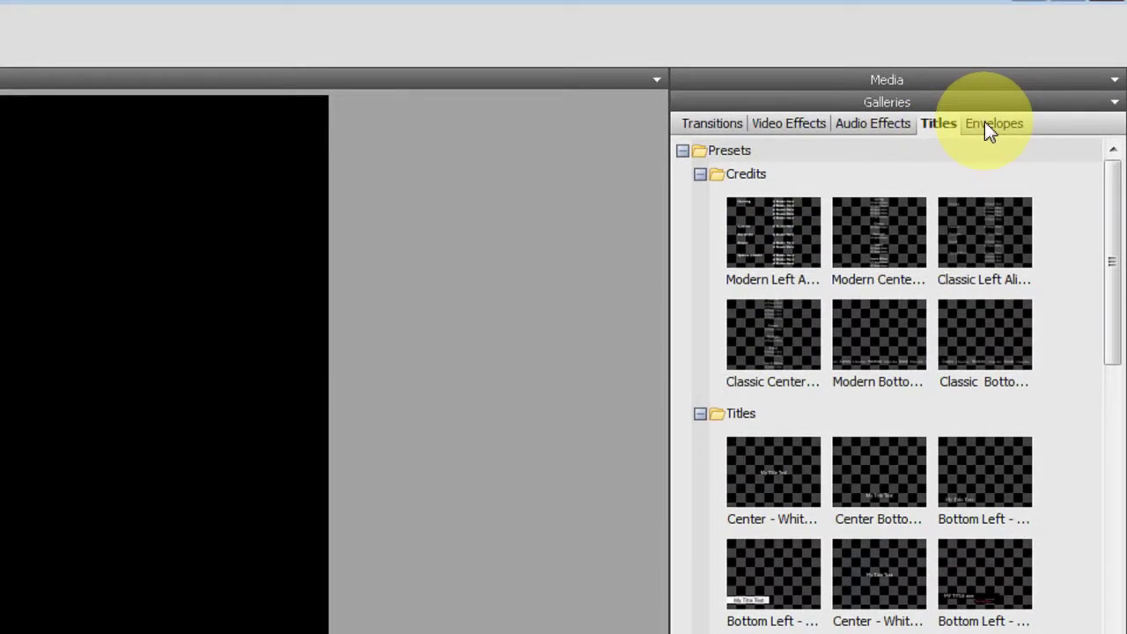
left_click(984, 123)
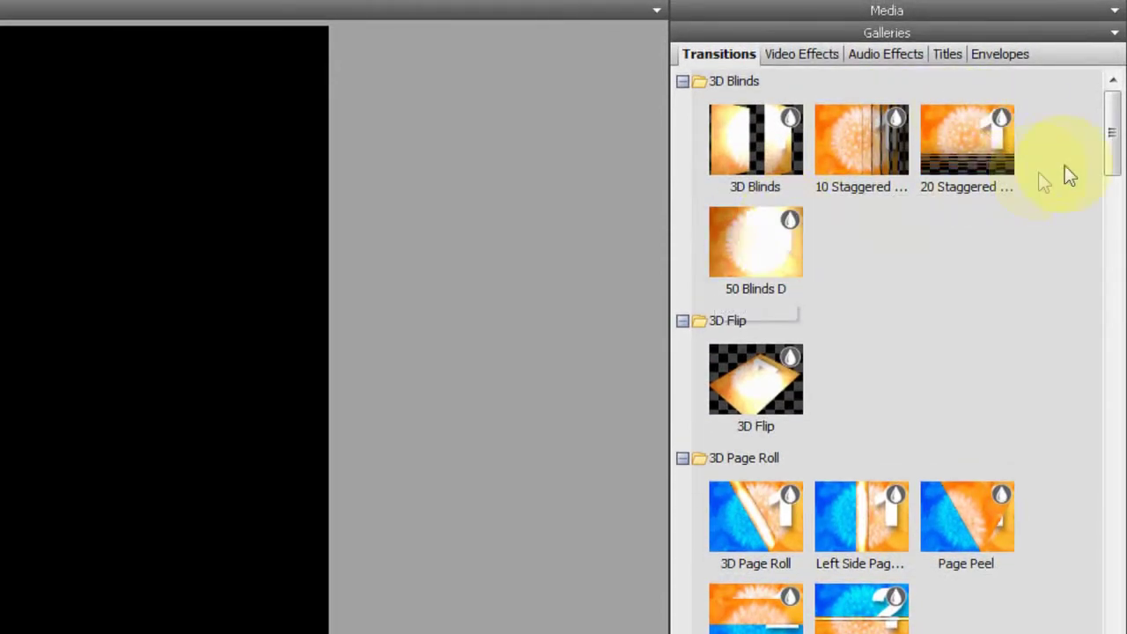
- Scroll down the Transitions gallery and select Cross-Fade, Square Feather and Linear Wipe
left_click_drag(1109, 146, 1114, 158)
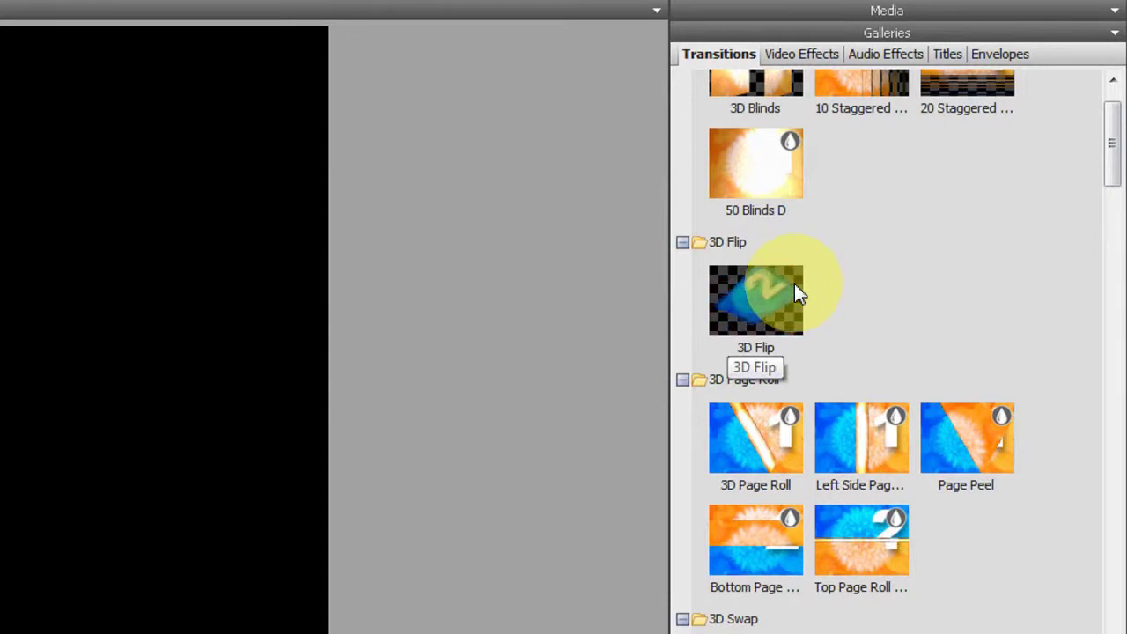
left_click_drag(1111, 156, 1104, 337)
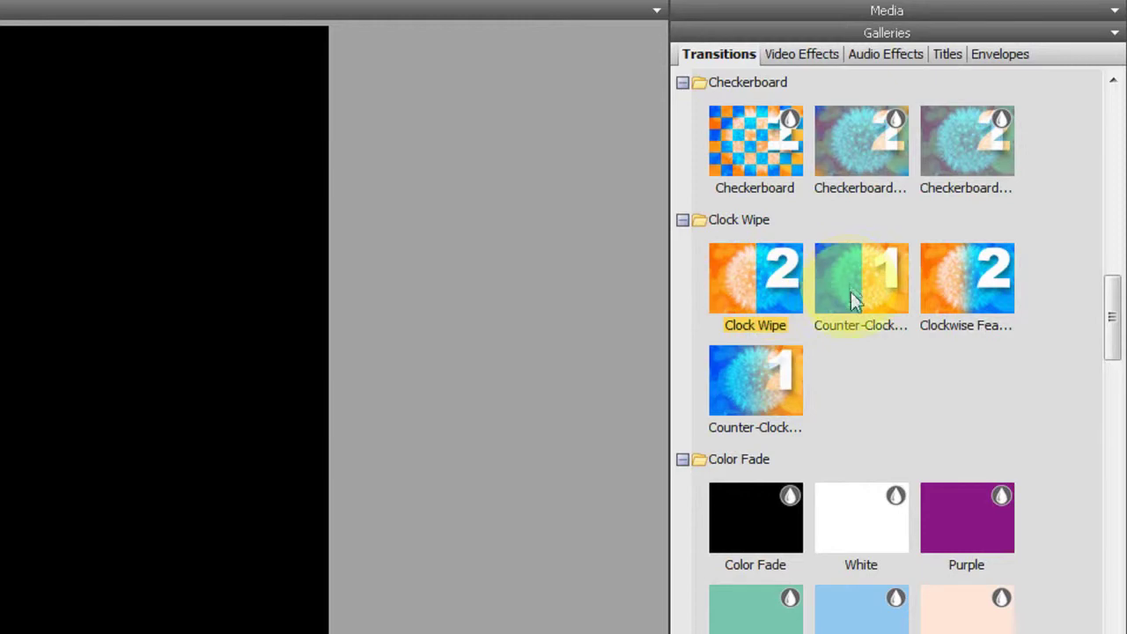
left_click_drag(1108, 336, 1111, 463)
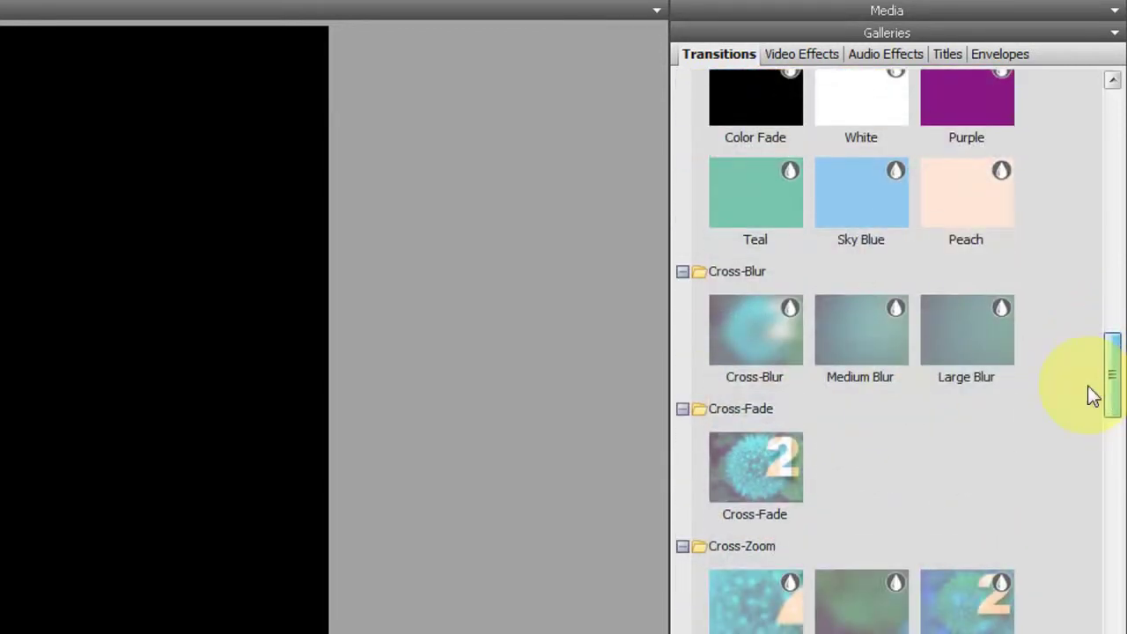
left_click(755, 460)
left_click(742, 444)
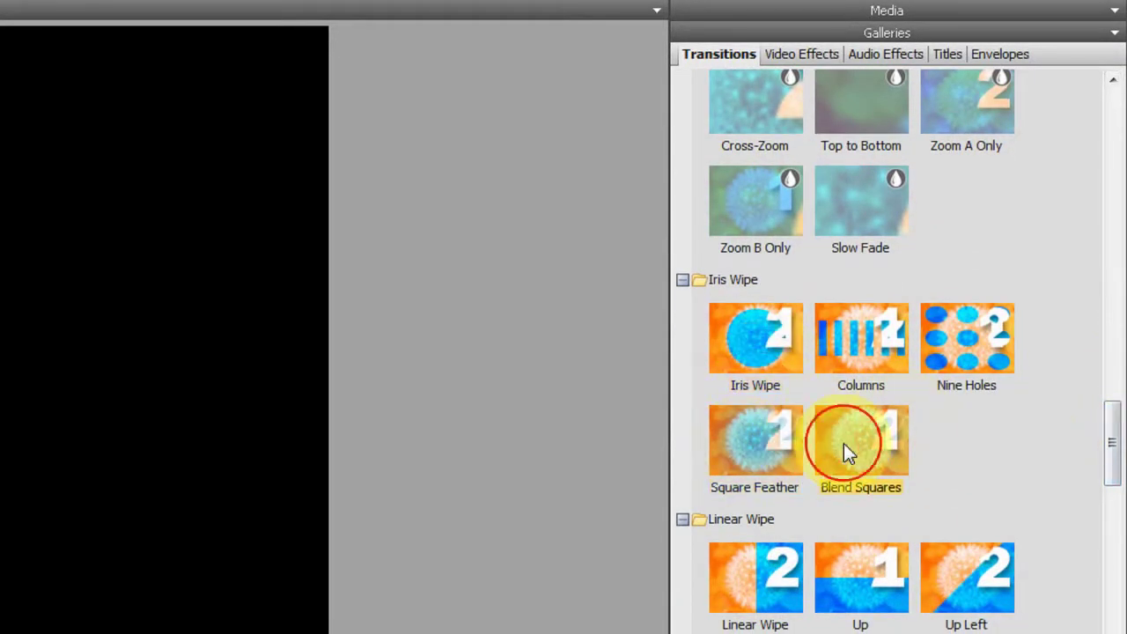
left_click(754, 561)
- Scroll down to Zoom & Spin, return to the top, and switch to Video Effects
left_click_drag(1107, 452, 1111, 508)
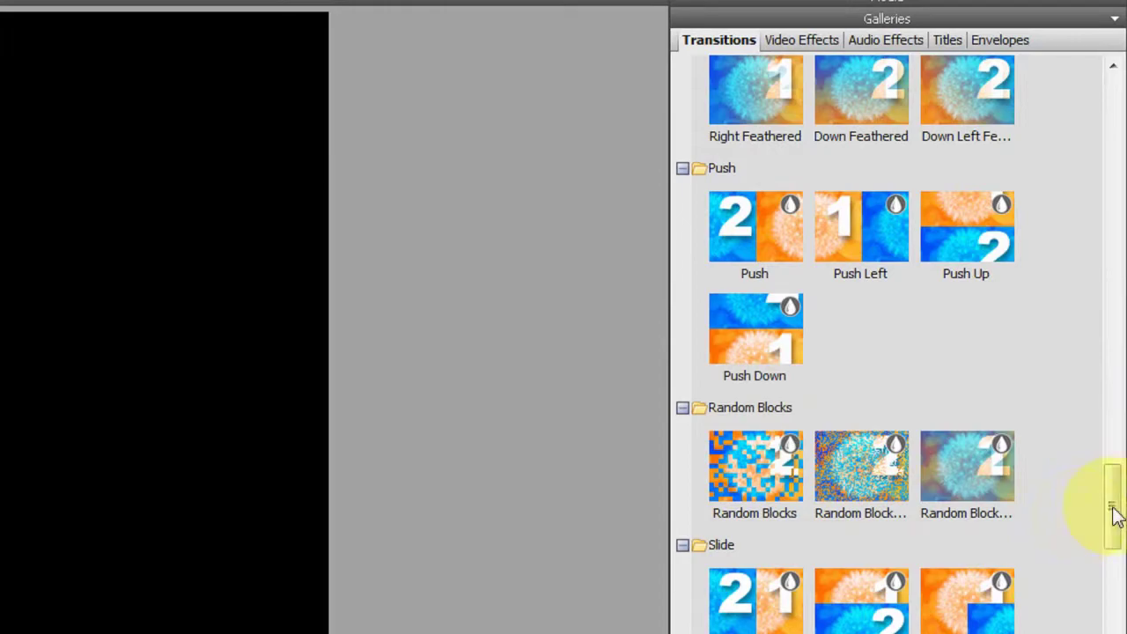
left_click_drag(1114, 478, 1111, 539)
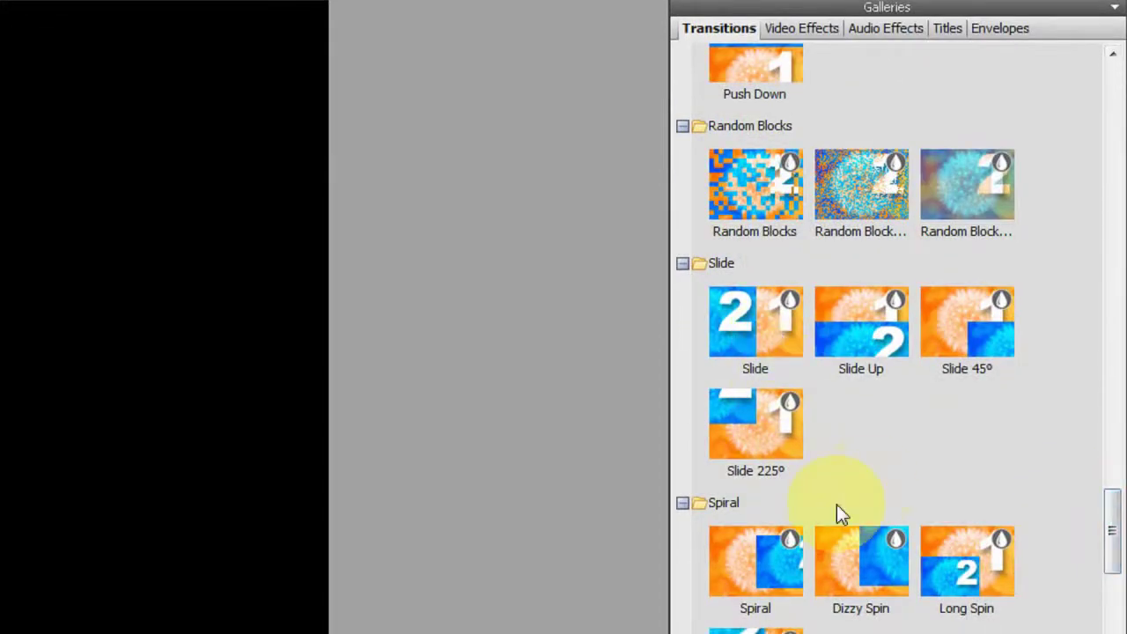
left_click_drag(1109, 534, 1098, 555)
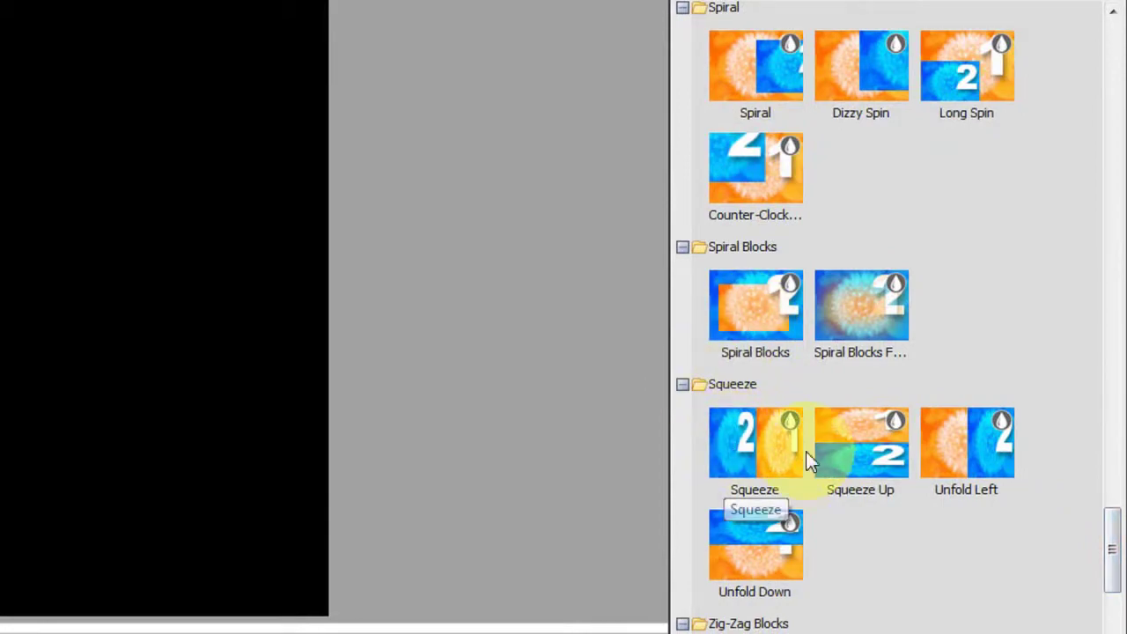
left_click_drag(1109, 520, 1107, 558)
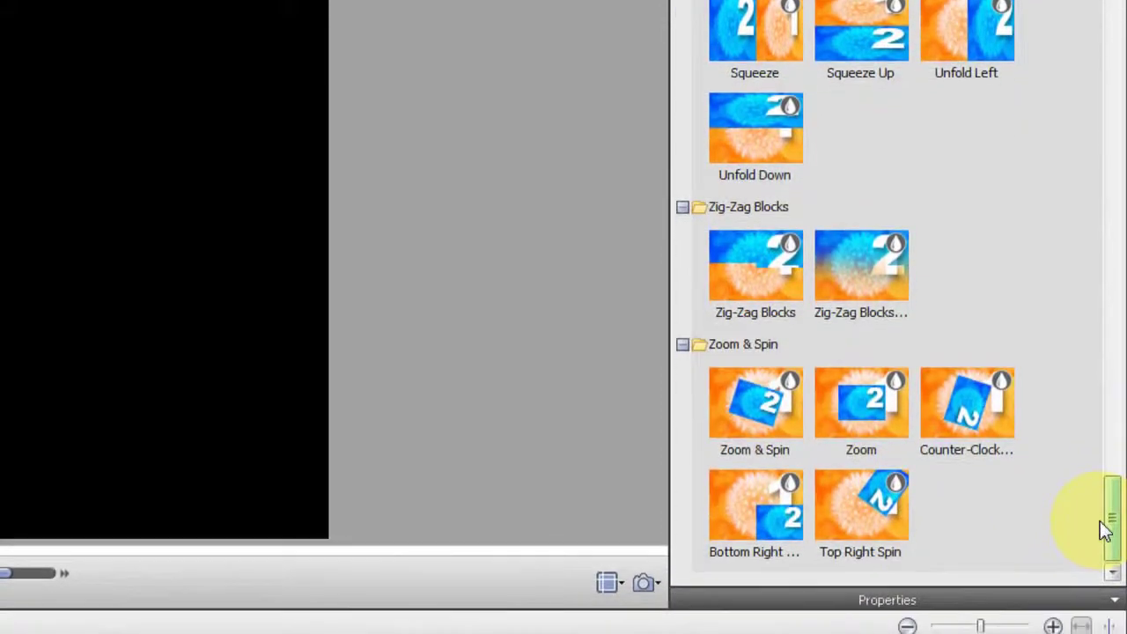
left_click_drag(1107, 528, 953, 53)
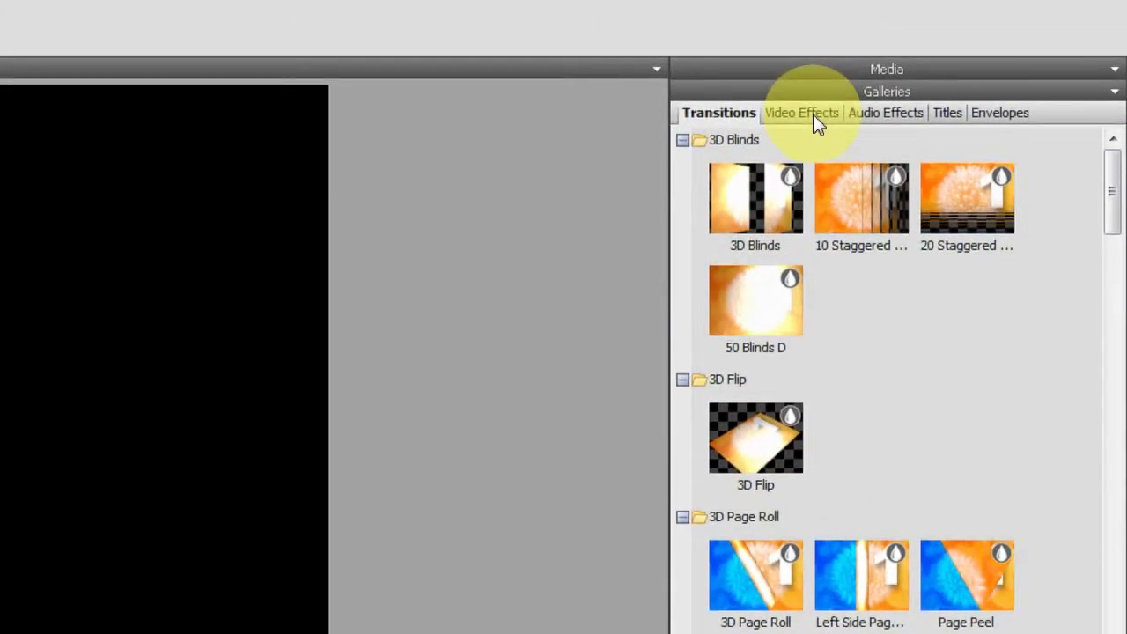
left_click(812, 115)
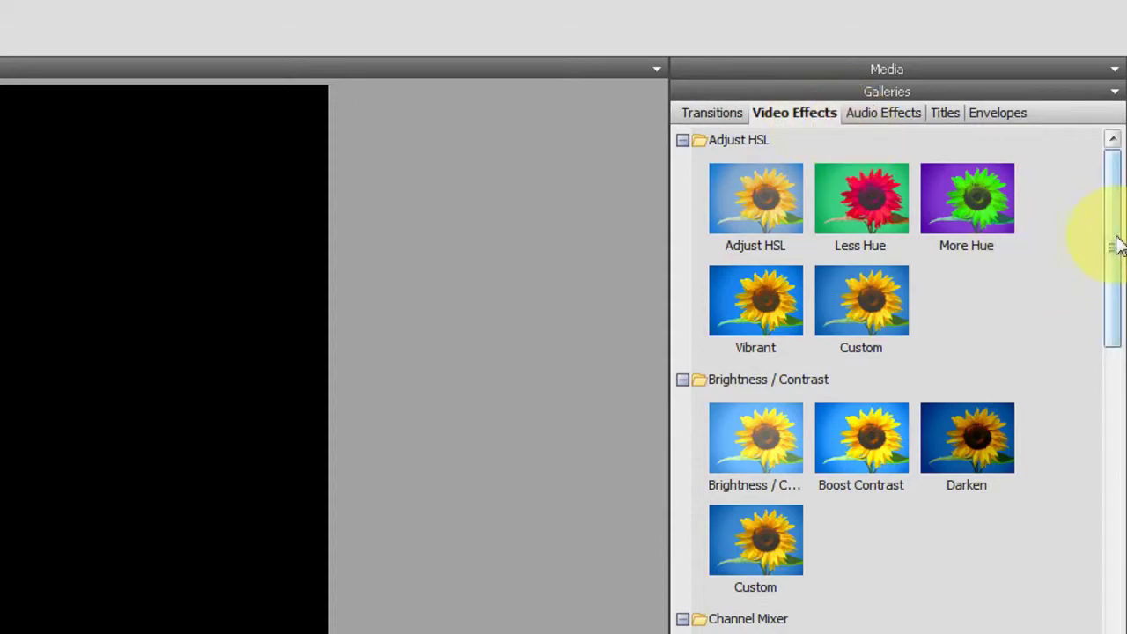
- Scroll down the Video Effects gallery, expand Grayscale and select its Grayscale effect
left_click_drag(1115, 245, 1107, 542)
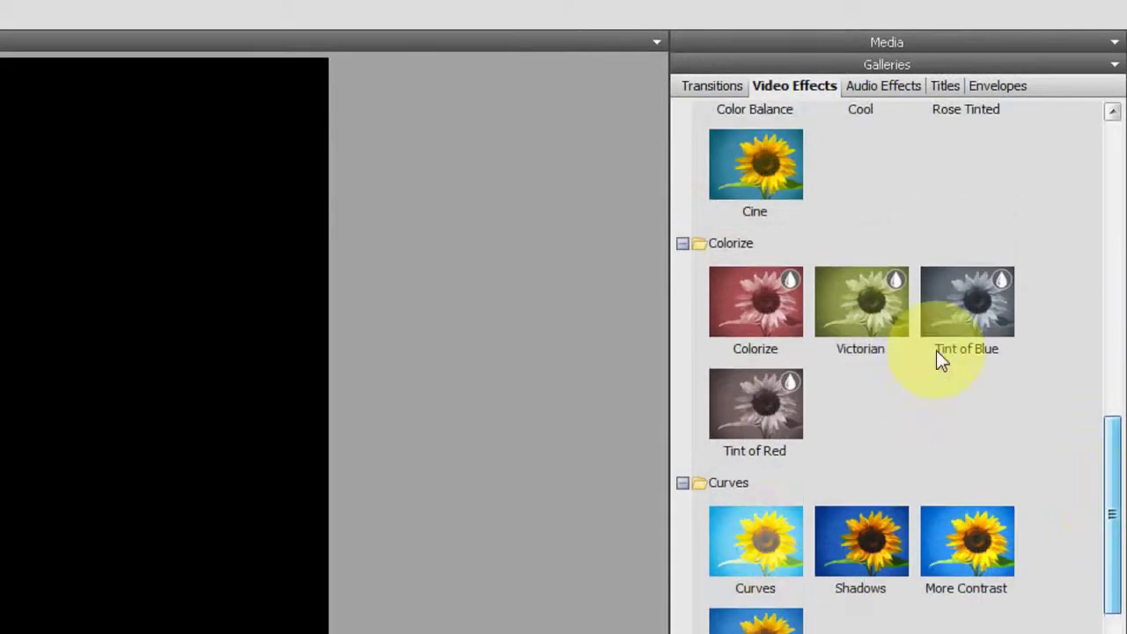
left_click_drag(1101, 449, 1114, 289)
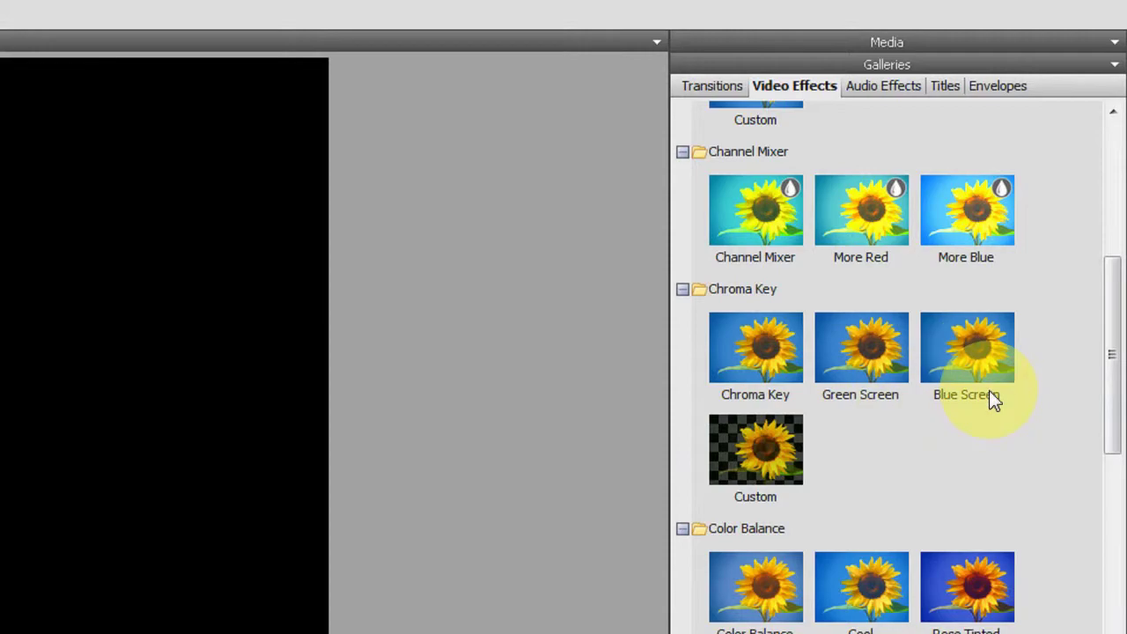
scroll(1091, 388, "down", 5)
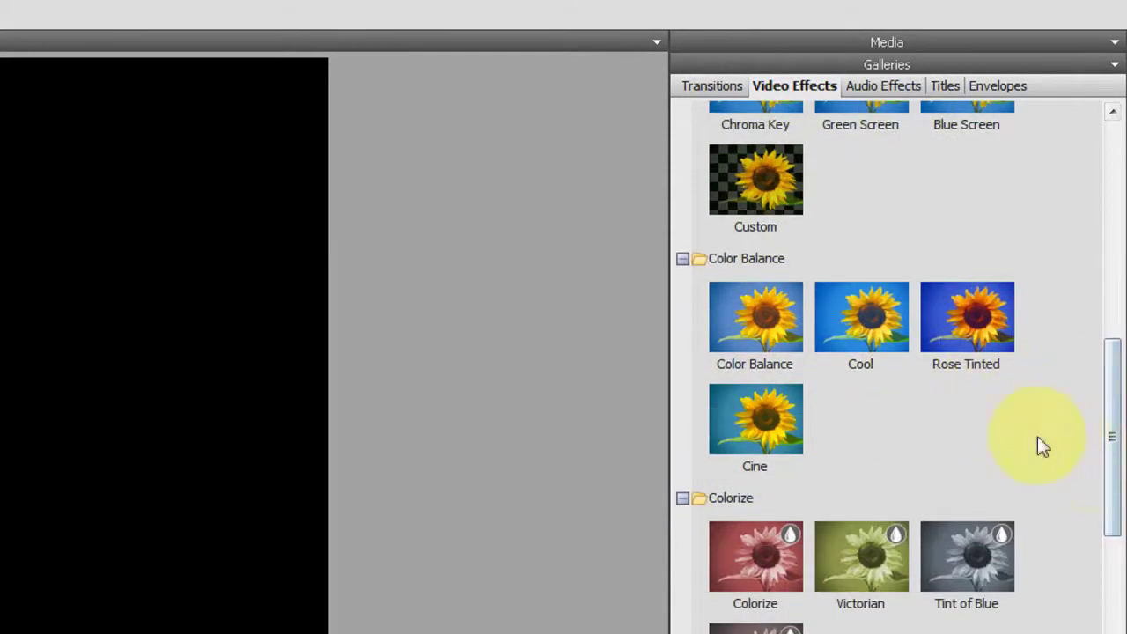
left_click_drag(1118, 437, 1106, 629)
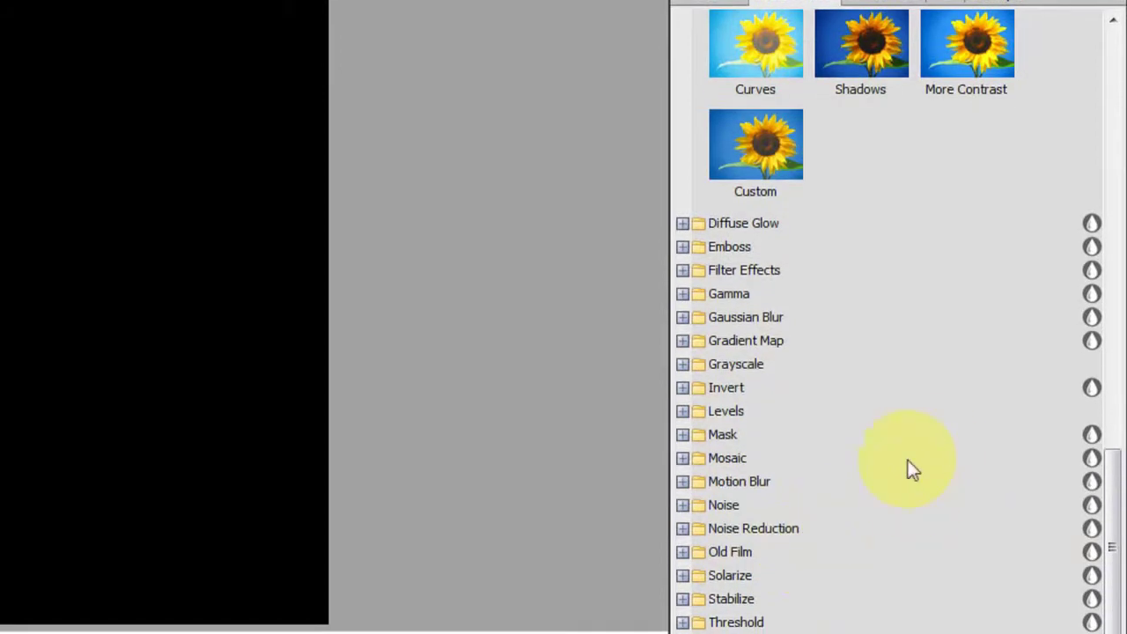
left_click(684, 369)
left_click(758, 431)
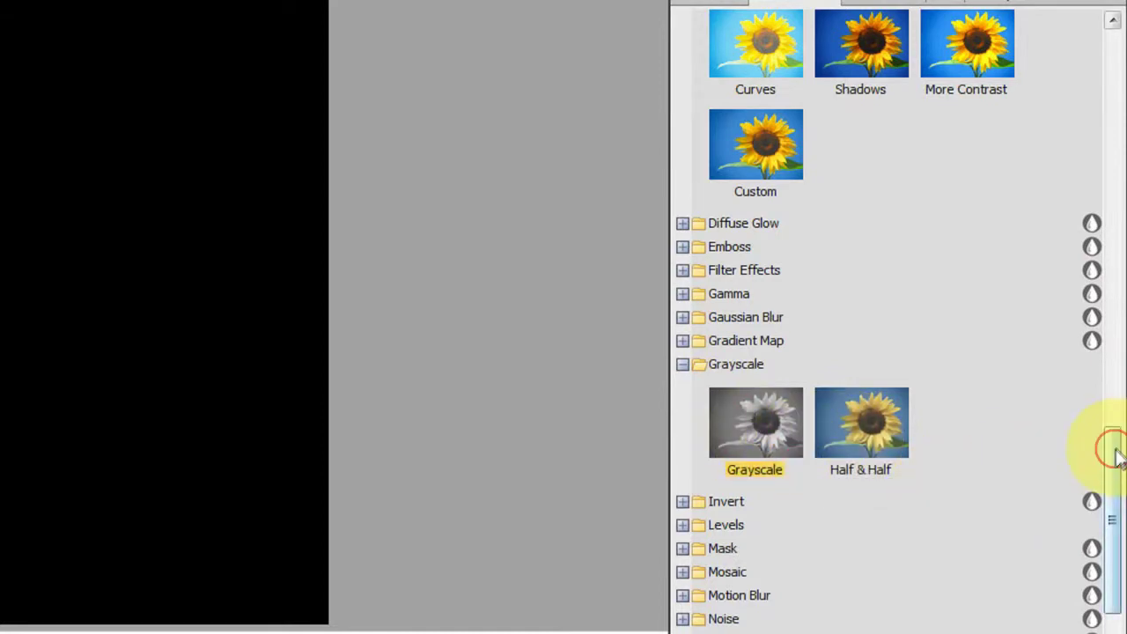
- Expand the Levels group to show its five presets, then scroll back to the top
left_click_drag(1114, 453, 1100, 524)
left_click(683, 399)
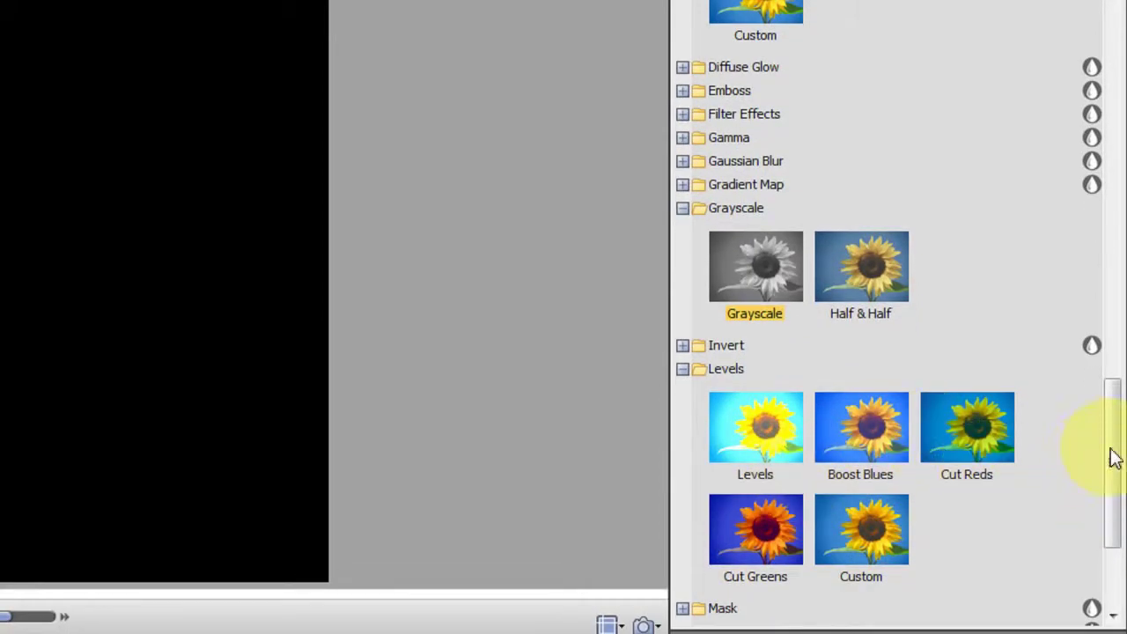
left_click_drag(1114, 458, 1115, 532)
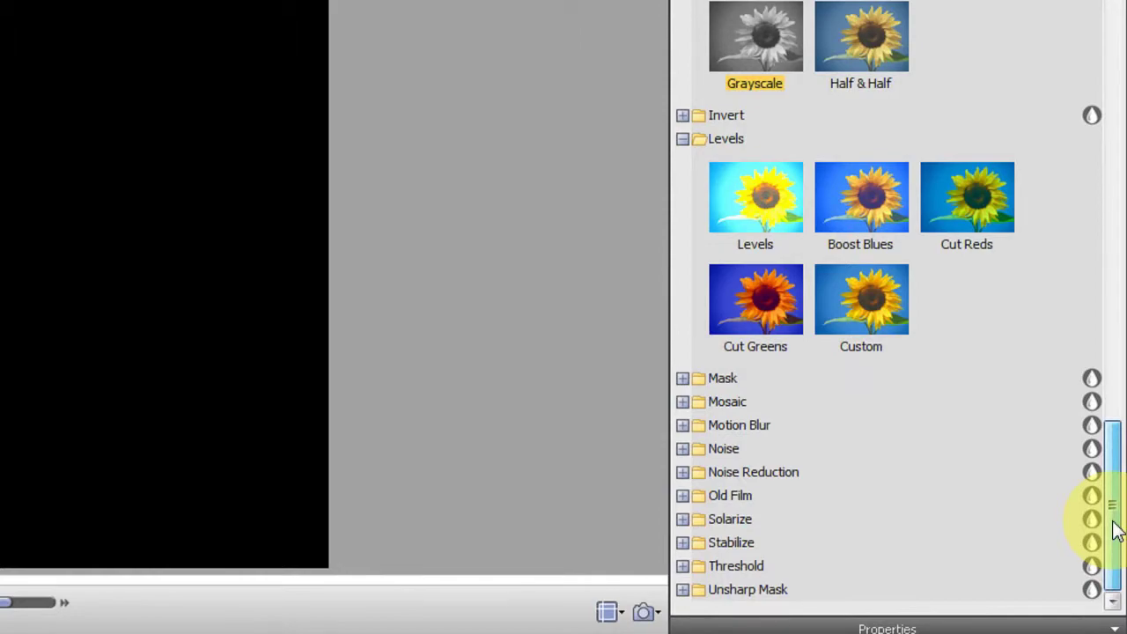
left_click_drag(1116, 530, 1114, 52)
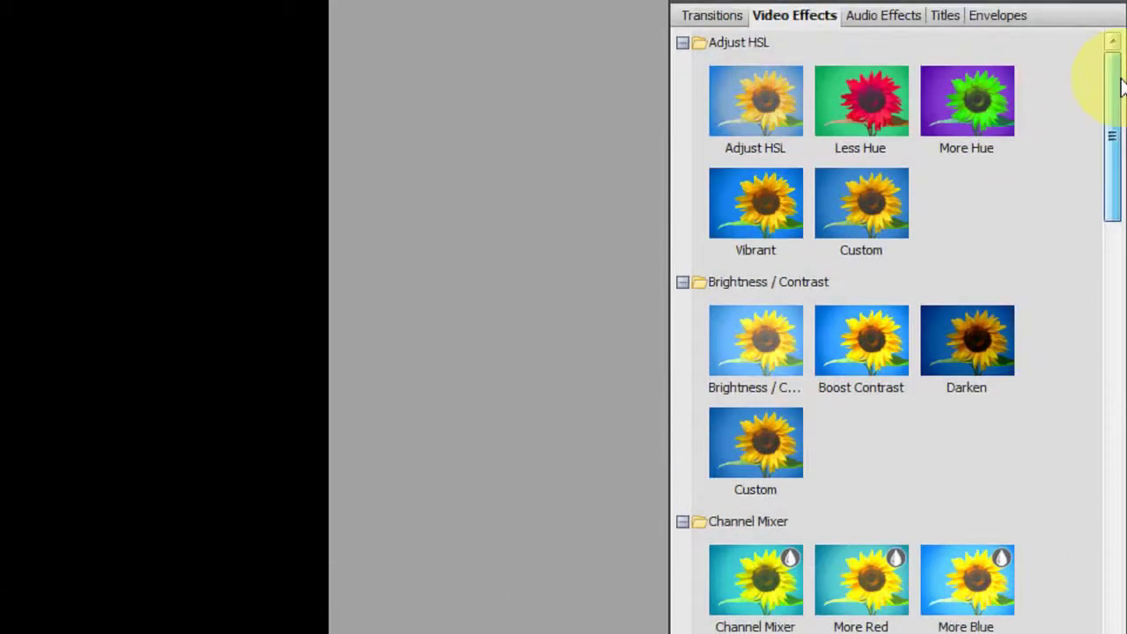
- Show the Audio Effects gallery and unfold the Band Pass, Band Reject and Bass groups
left_click(883, 15)
left_click(683, 110)
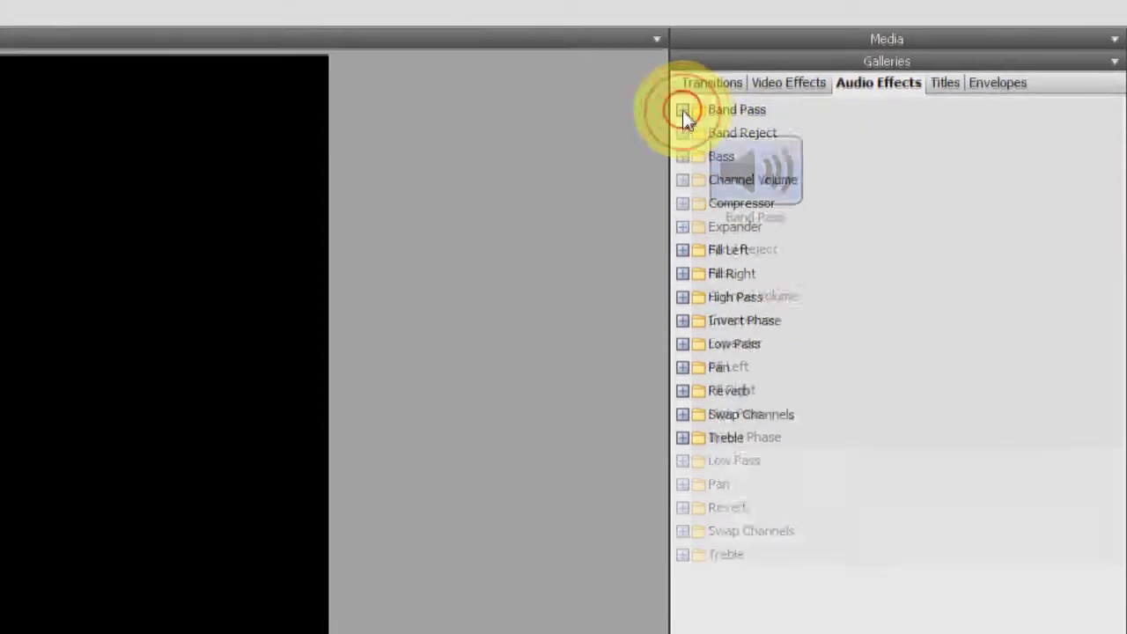
left_click(682, 247)
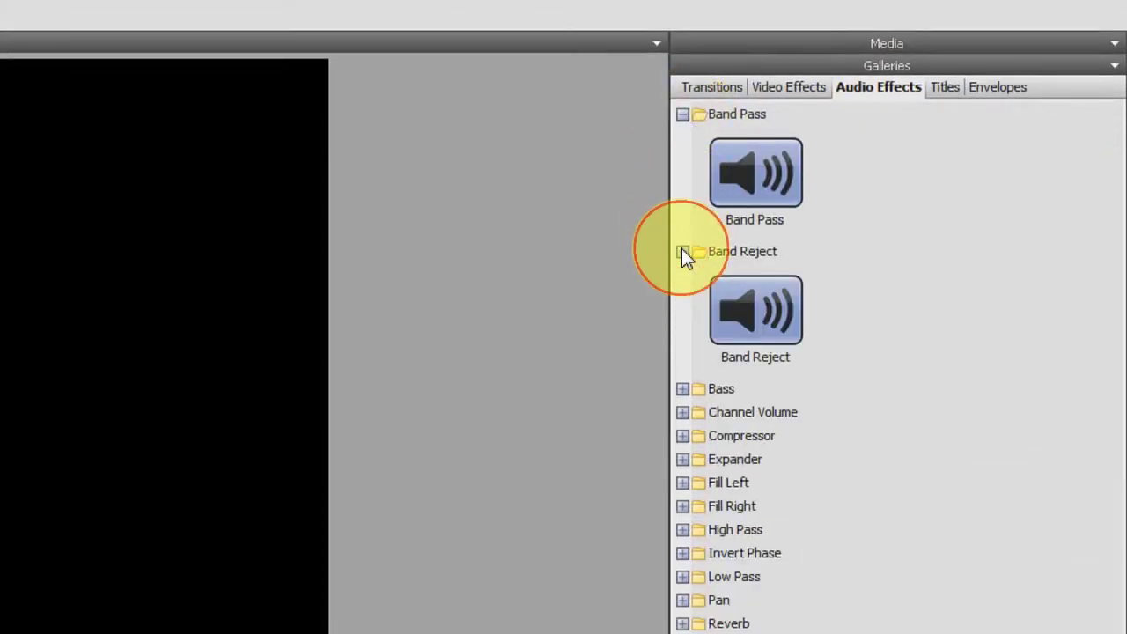
left_click(682, 388)
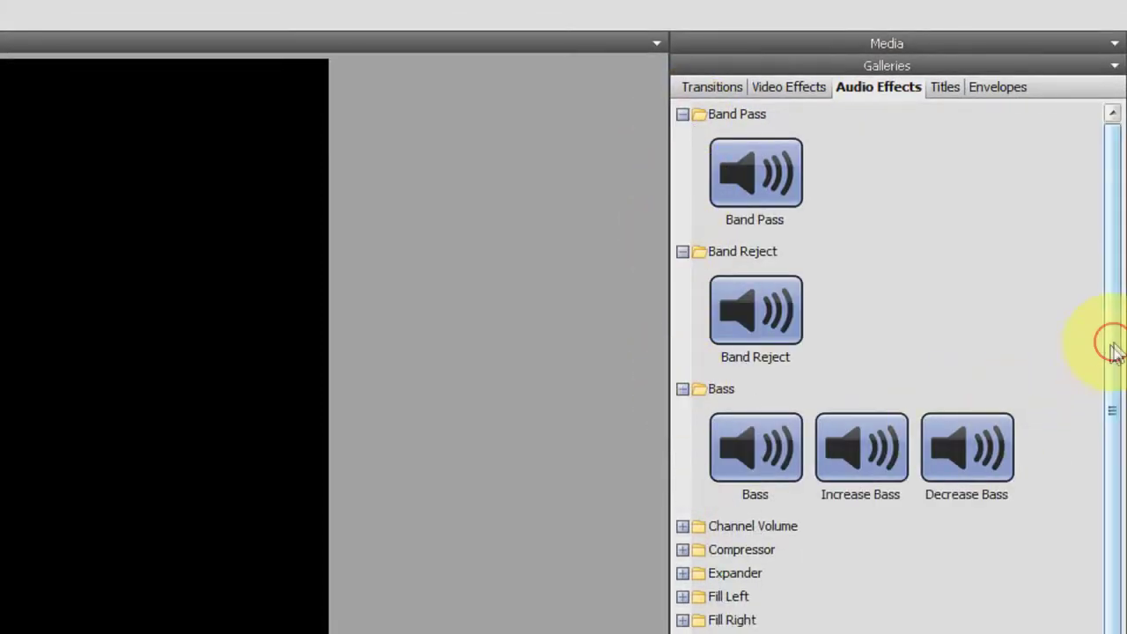
left_click_drag(1111, 348, 1113, 420)
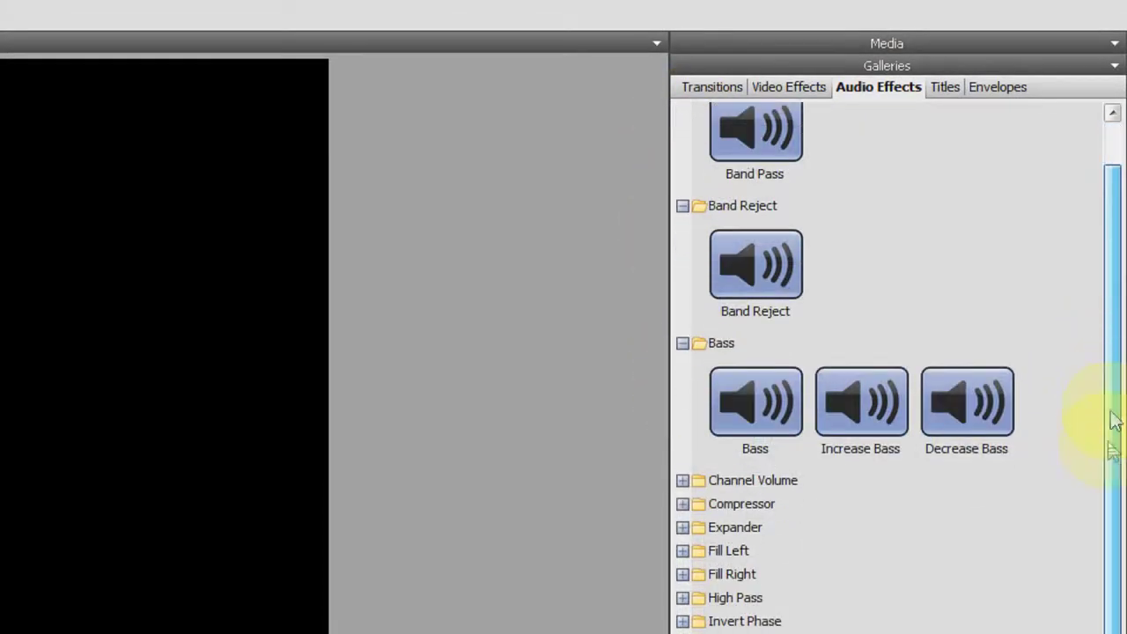
- Unfold Channel Volume, Compressor and Expander, then switch to the Titles gallery
left_click(683, 480)
left_click_drag(1111, 440, 1114, 573)
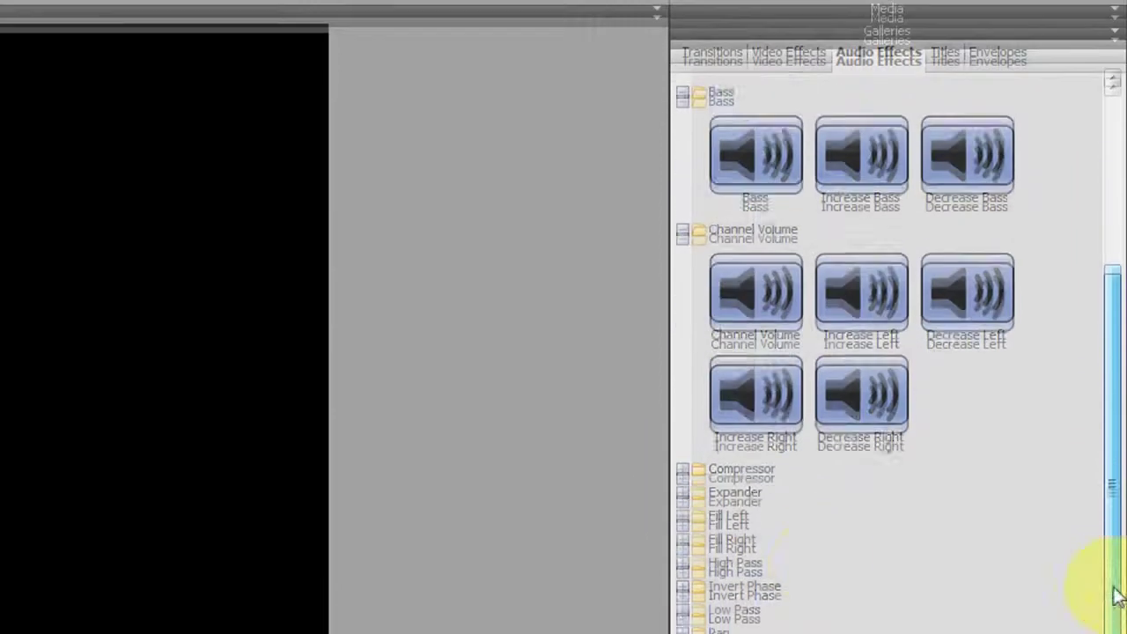
left_click(683, 461)
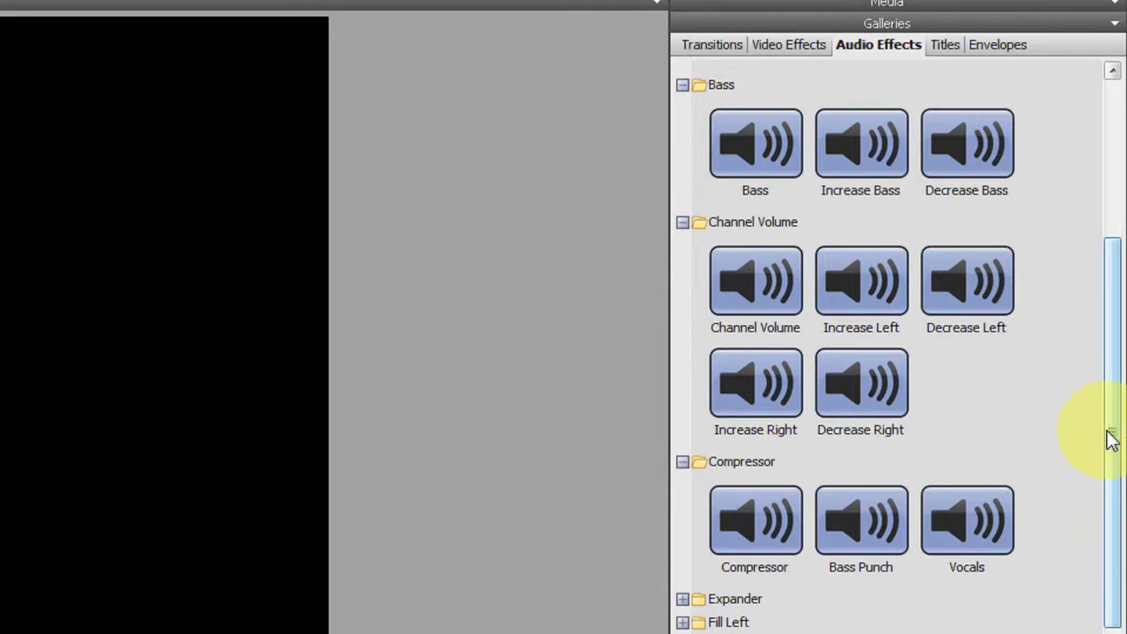
left_click_drag(1107, 440, 1118, 558)
left_click(683, 471)
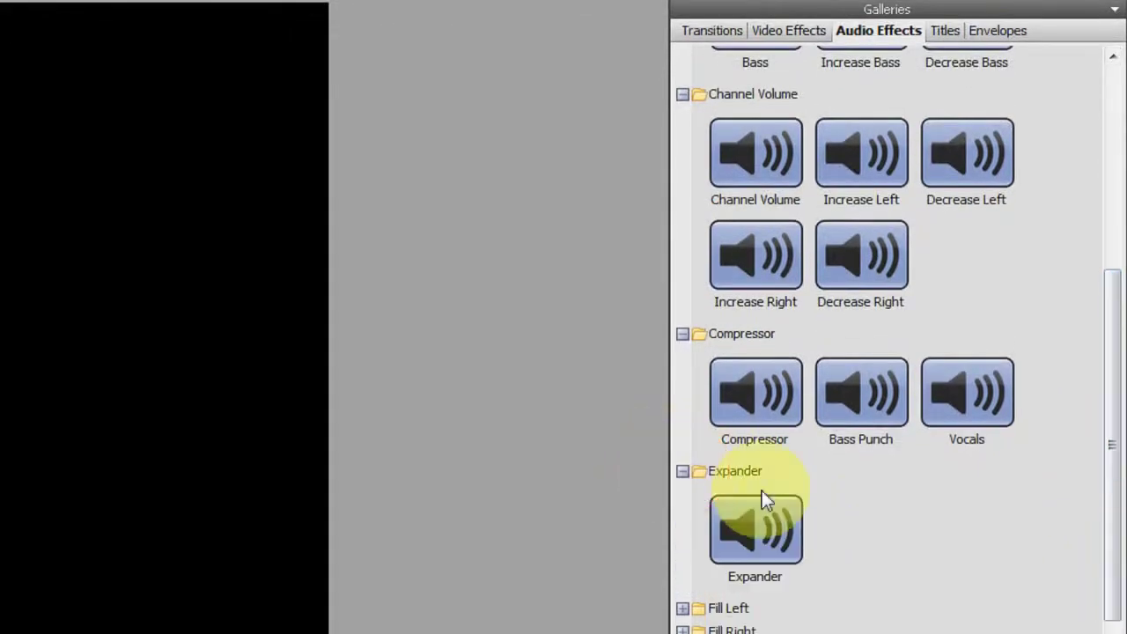
left_click_drag(1109, 448, 1097, 202)
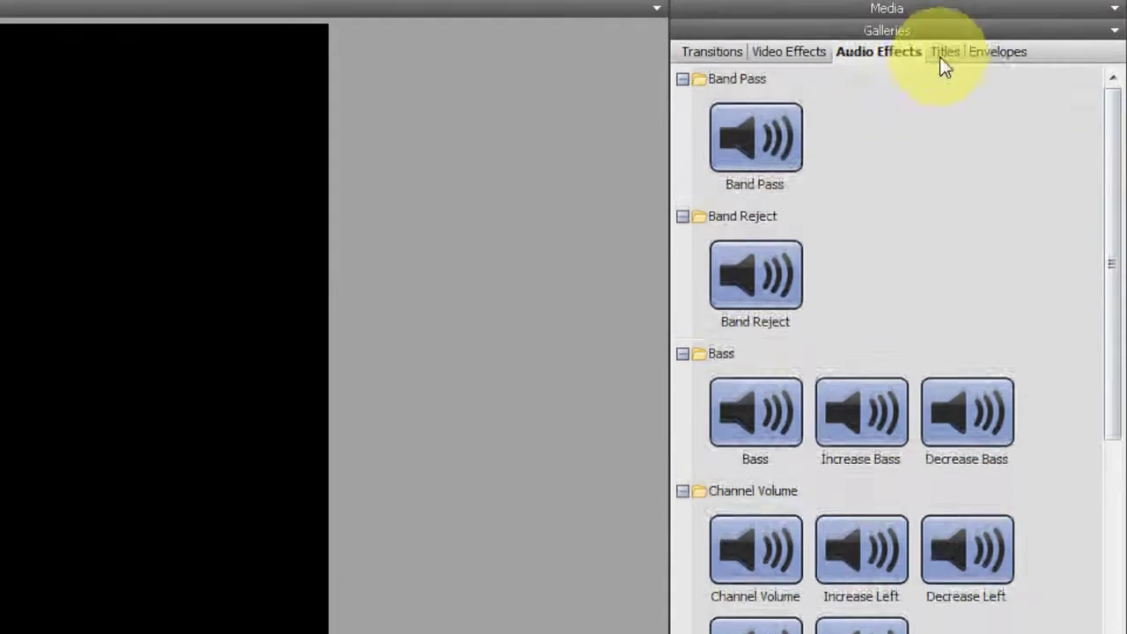
left_click(944, 30)
- Scroll to the Animations presets and collapse the Pop Up and Zoom & Fade groups
left_click_drag(1106, 176, 1061, 437)
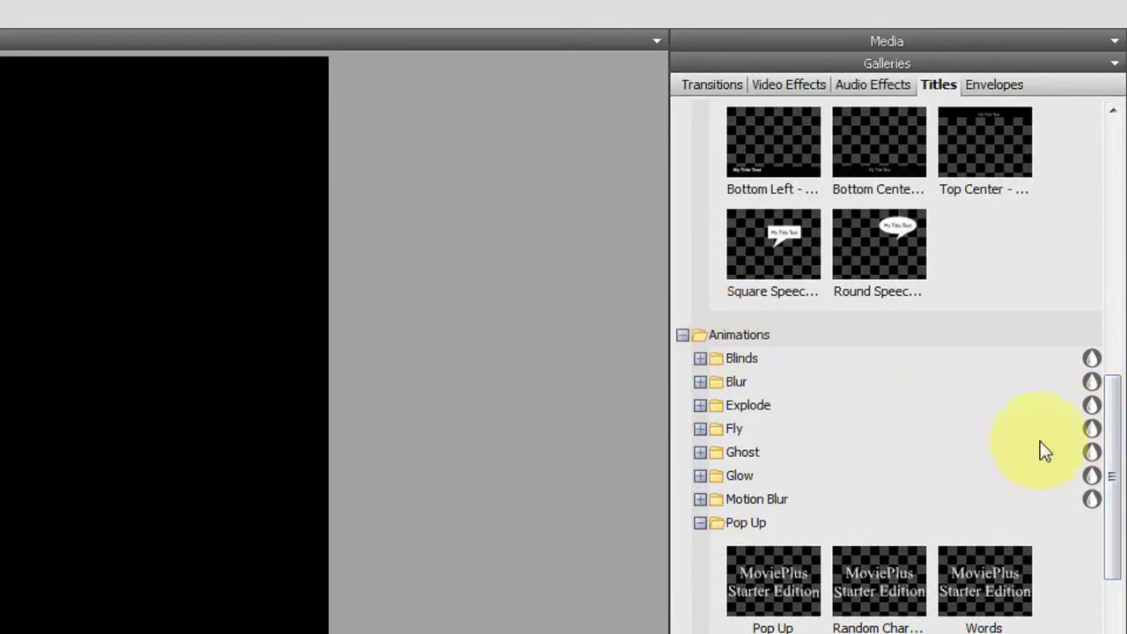
left_click_drag(1118, 428, 1115, 441)
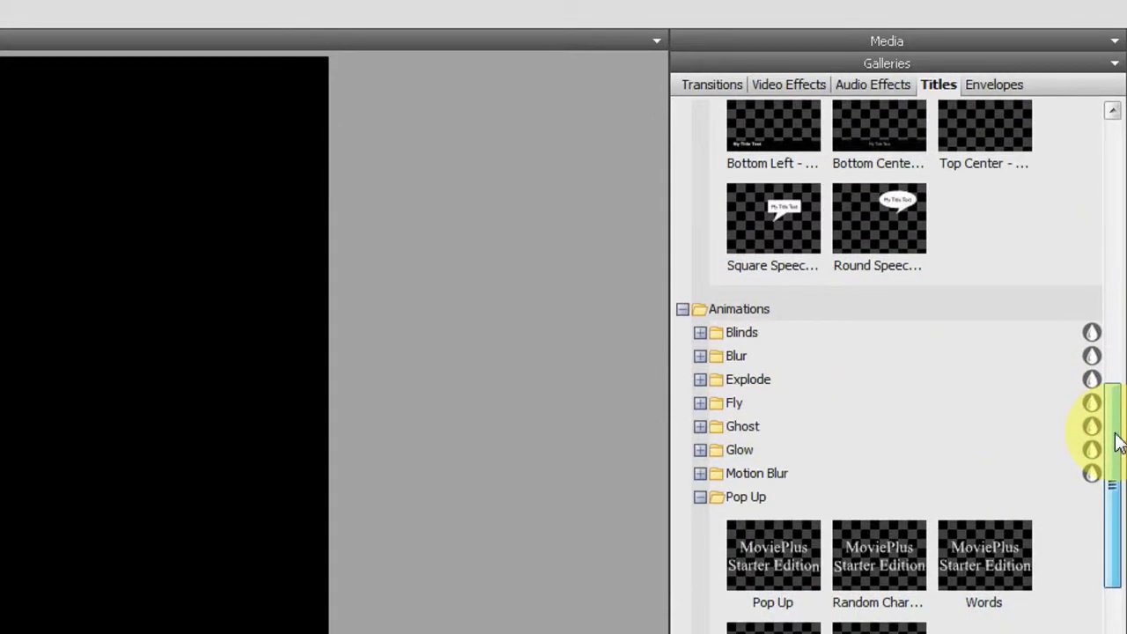
left_click(699, 496)
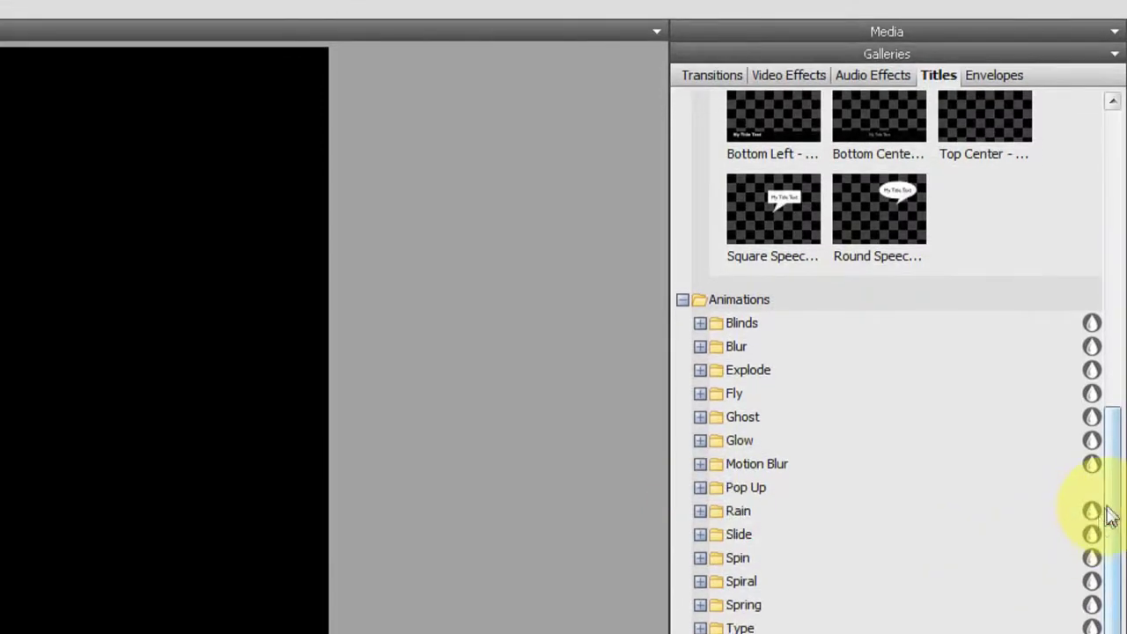
scroll(717, 422, "down", 3)
left_click(699, 422)
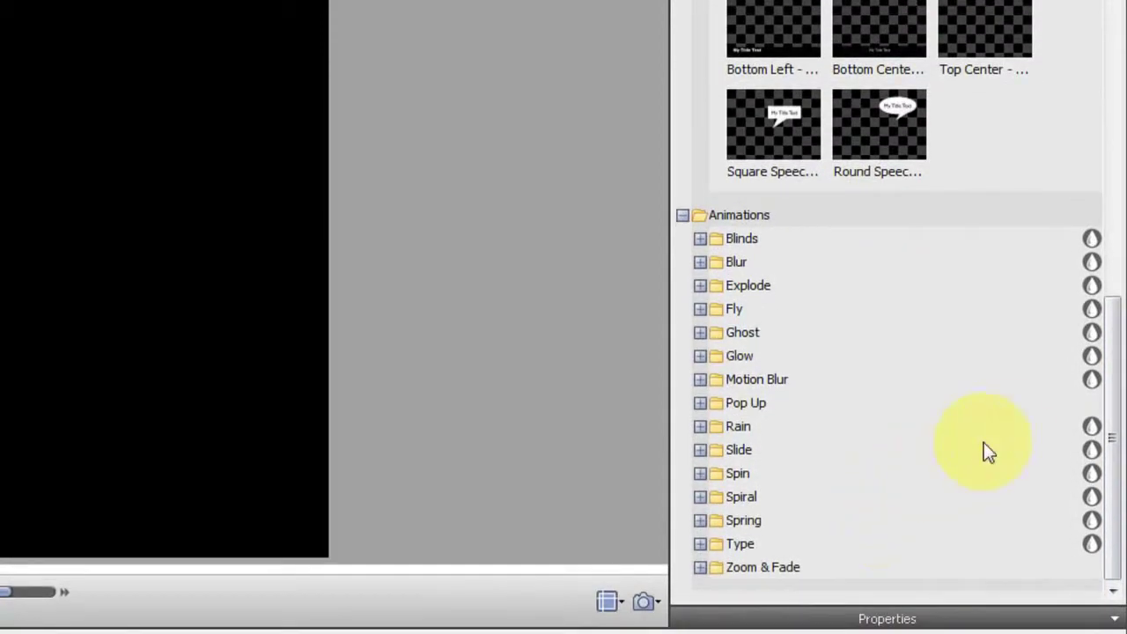
- Expand and re-collapse Pop Up and Zoom & Fade, then scroll back to the top
left_click(699, 403)
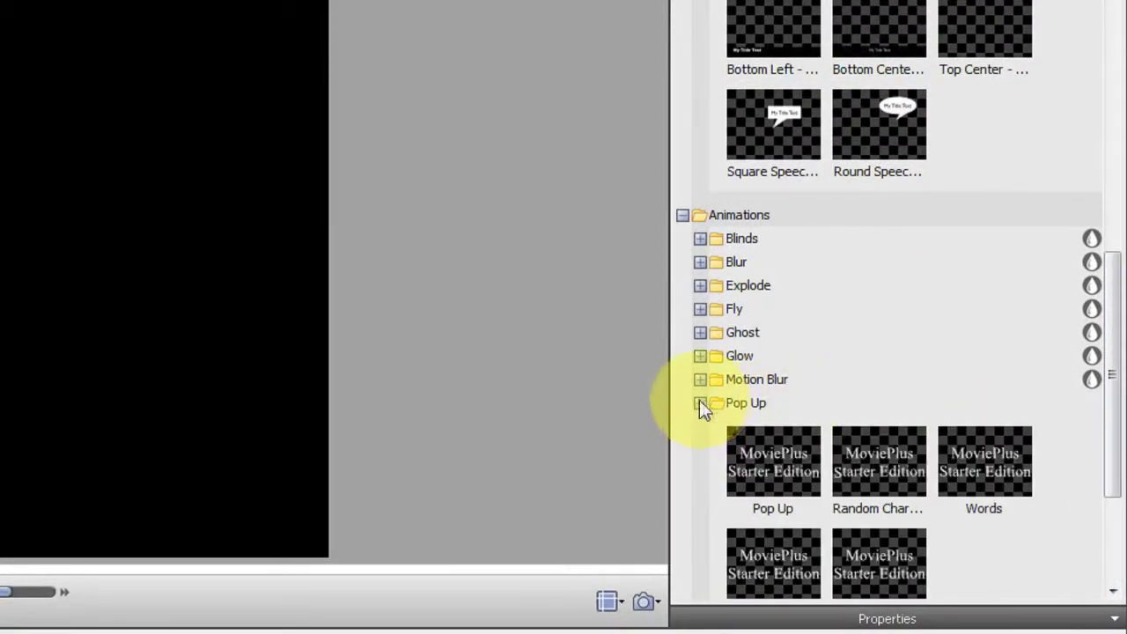
left_click(700, 402)
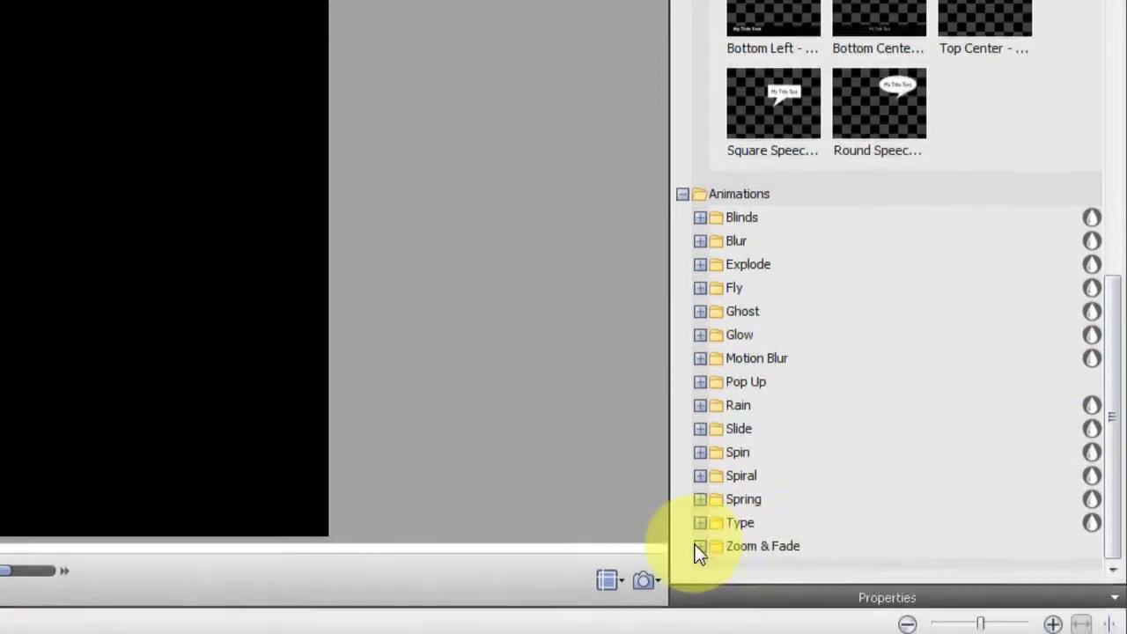
left_click(699, 547)
left_click_drag(1109, 372, 1110, 489)
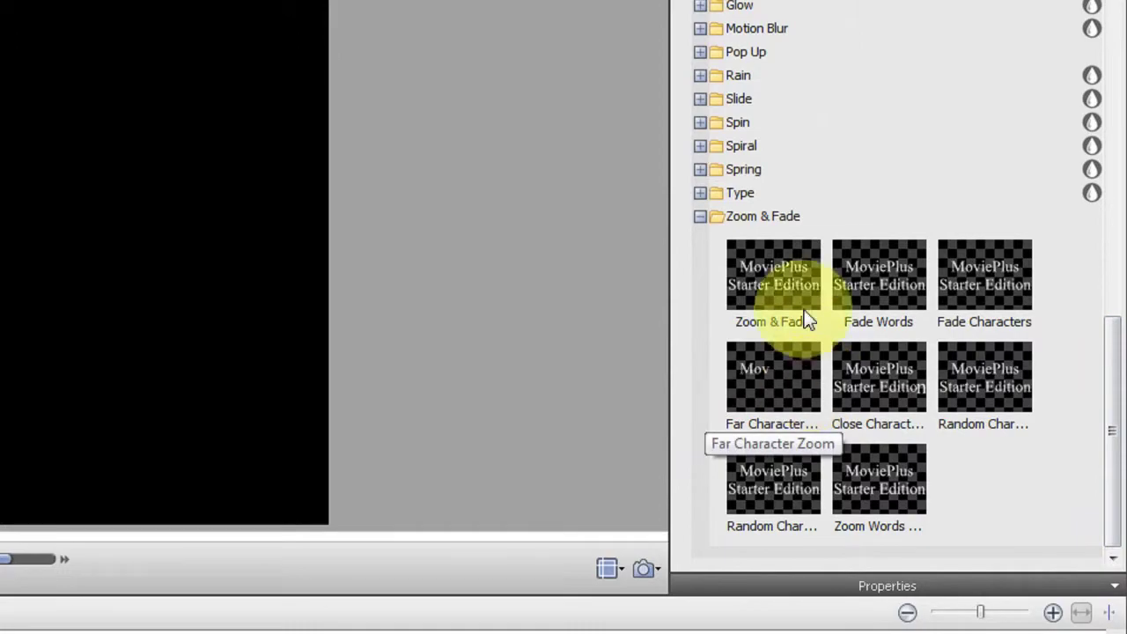
left_click(699, 216)
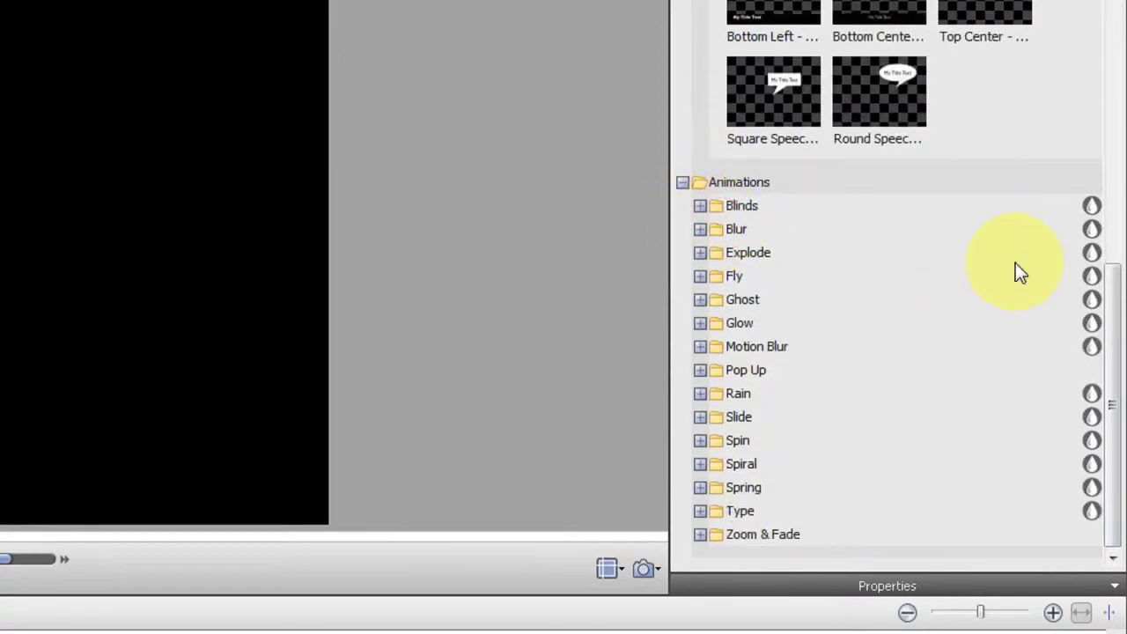
left_click_drag(1114, 289, 1094, 4)
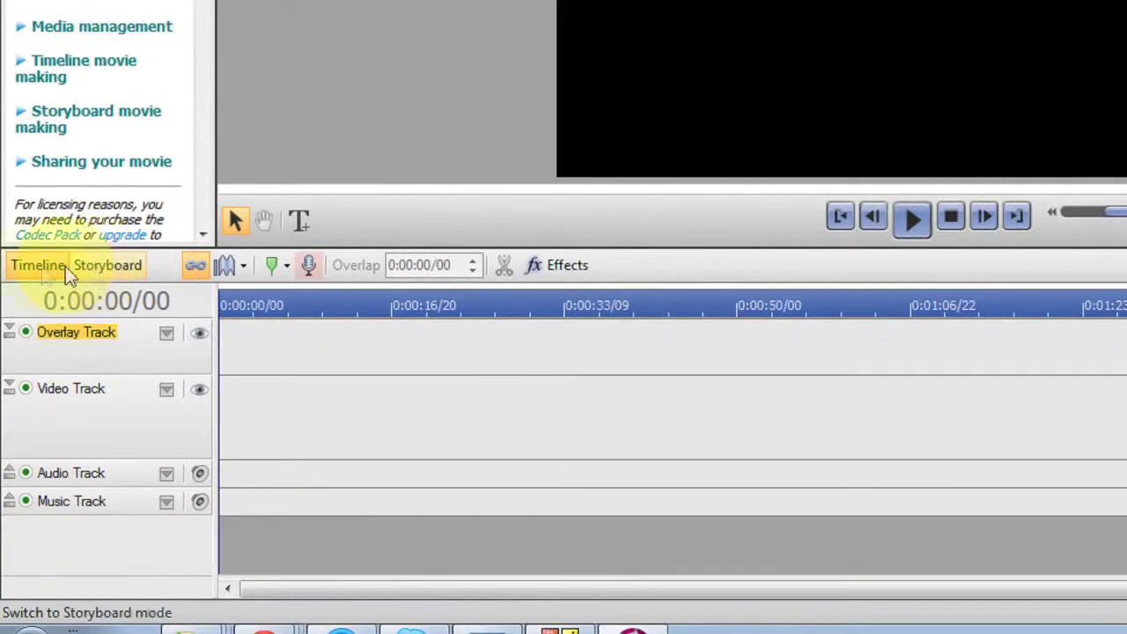
left_click(119, 264)
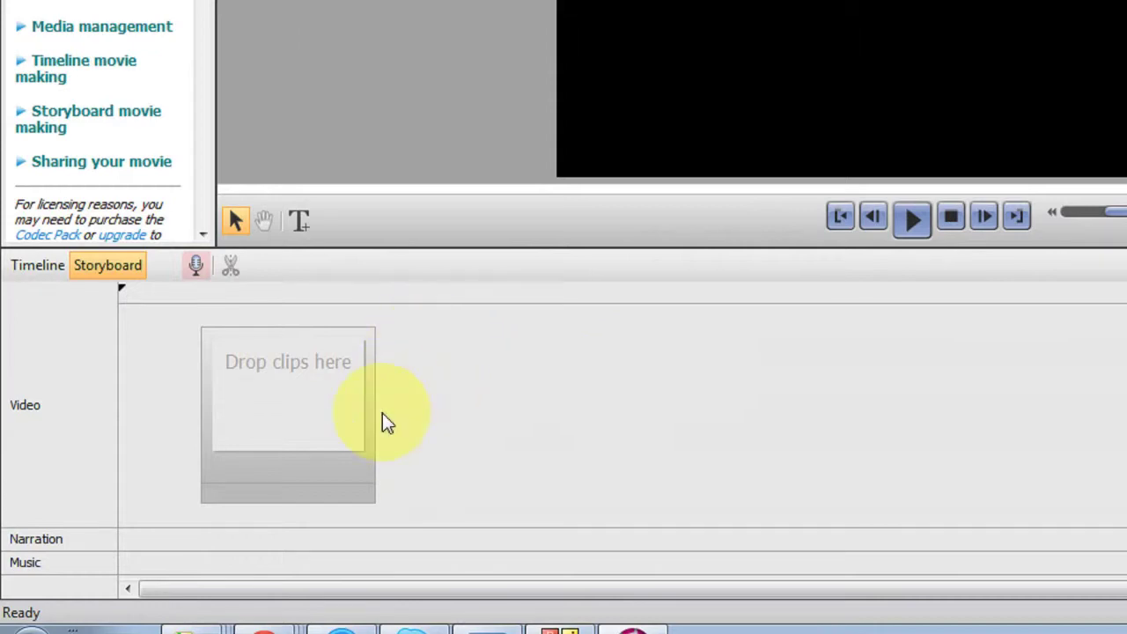
left_click(38, 266)
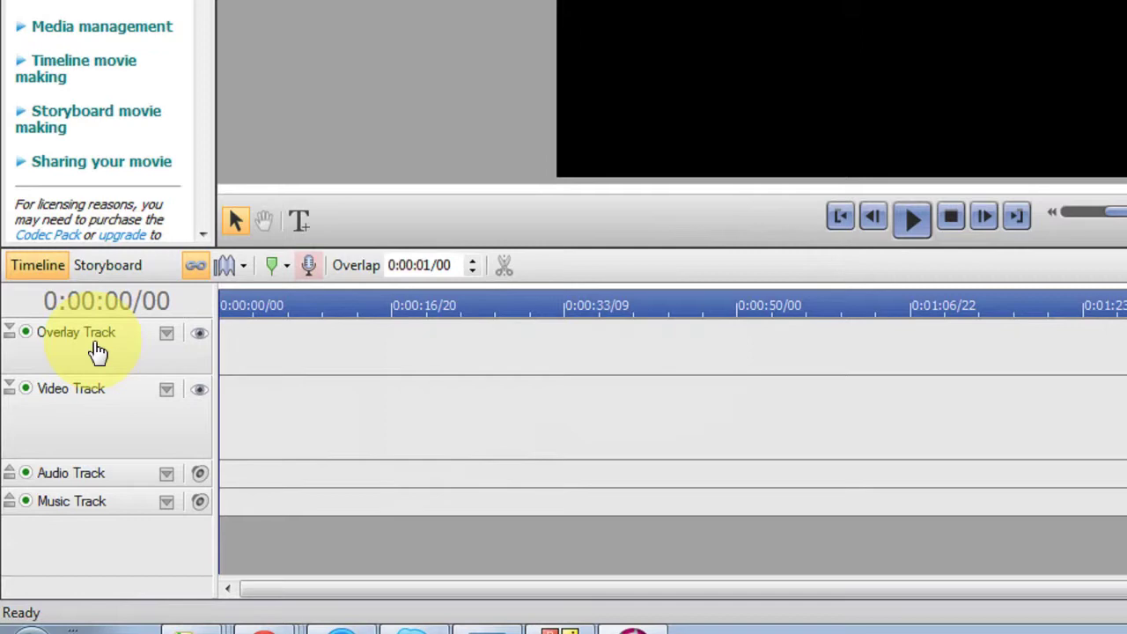
left_click(106, 418)
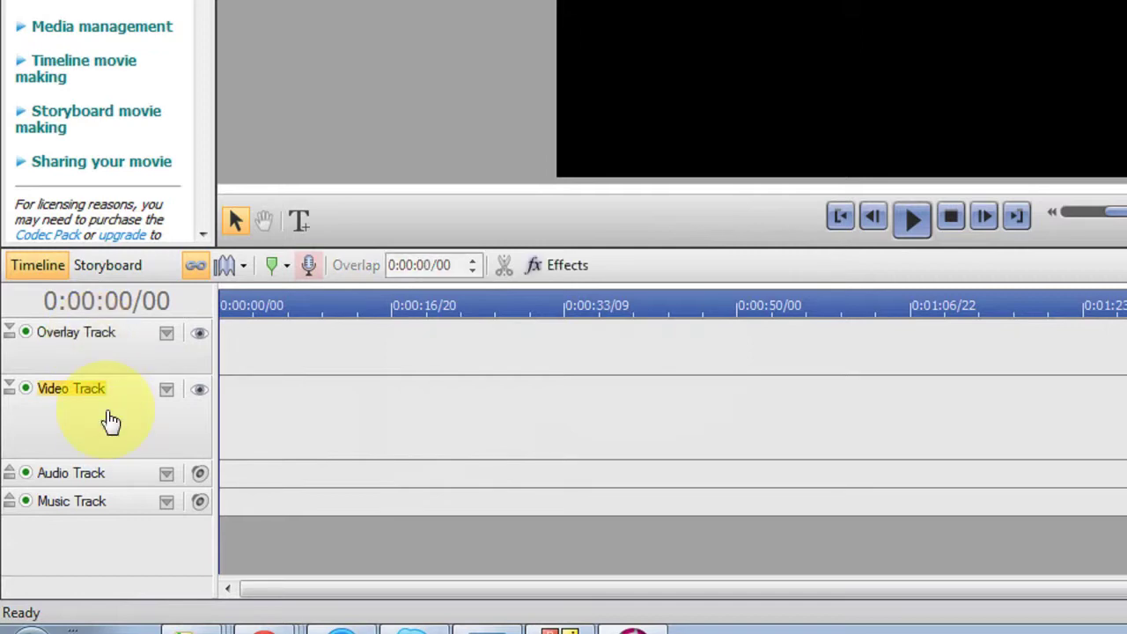
left_click(85, 480)
left_click(79, 508)
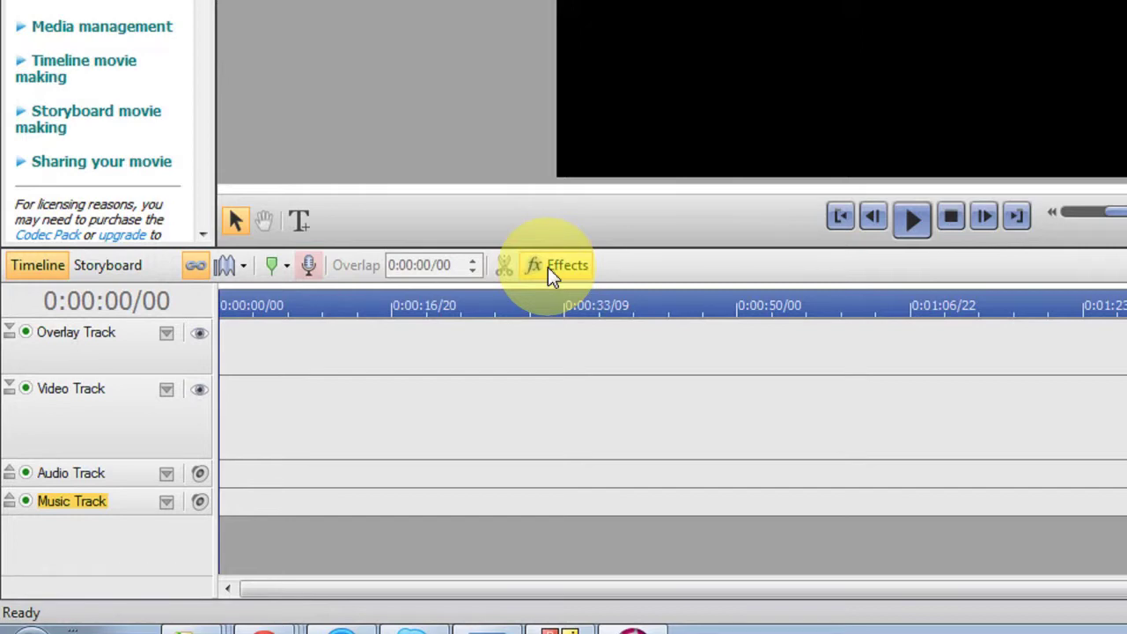
left_click(307, 266)
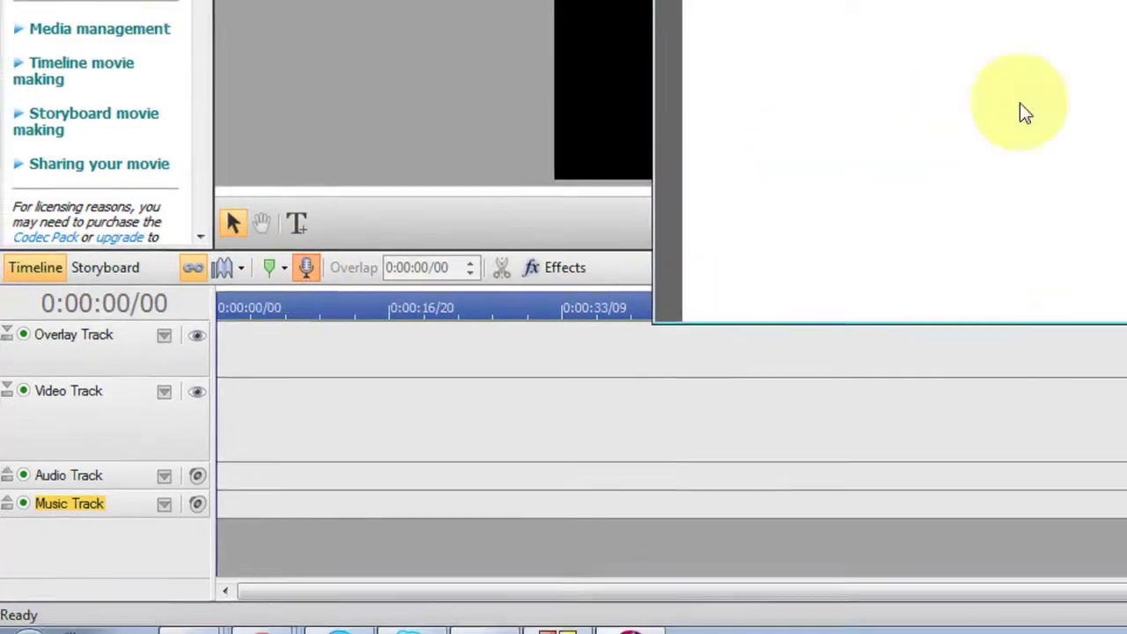